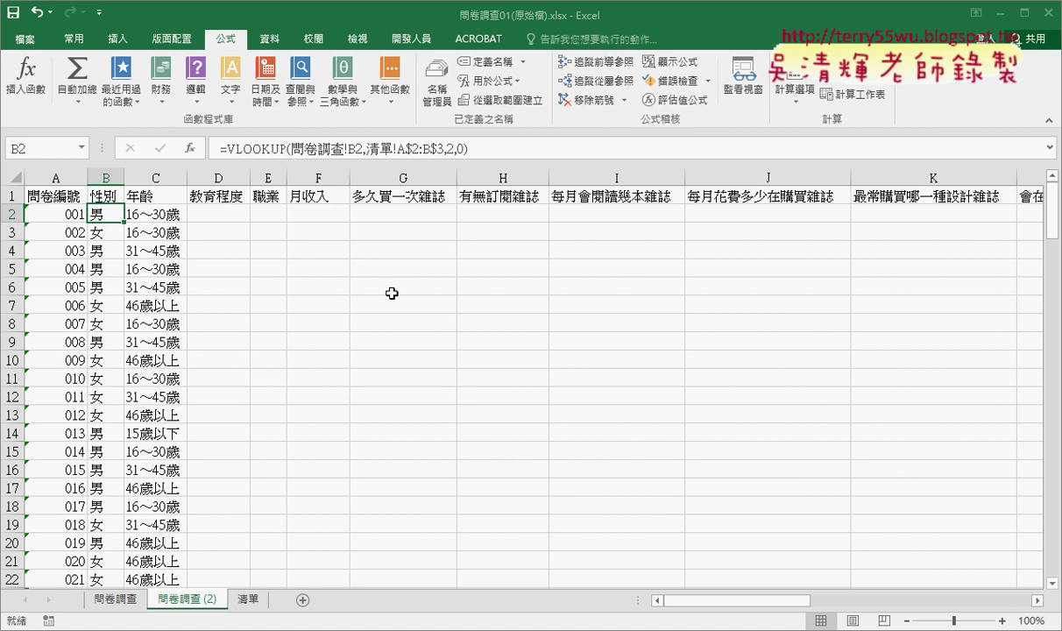
Review B2's VLOOKUP arguments: the lookup range on 清單, the column number and exact match.
left_click(271, 149)
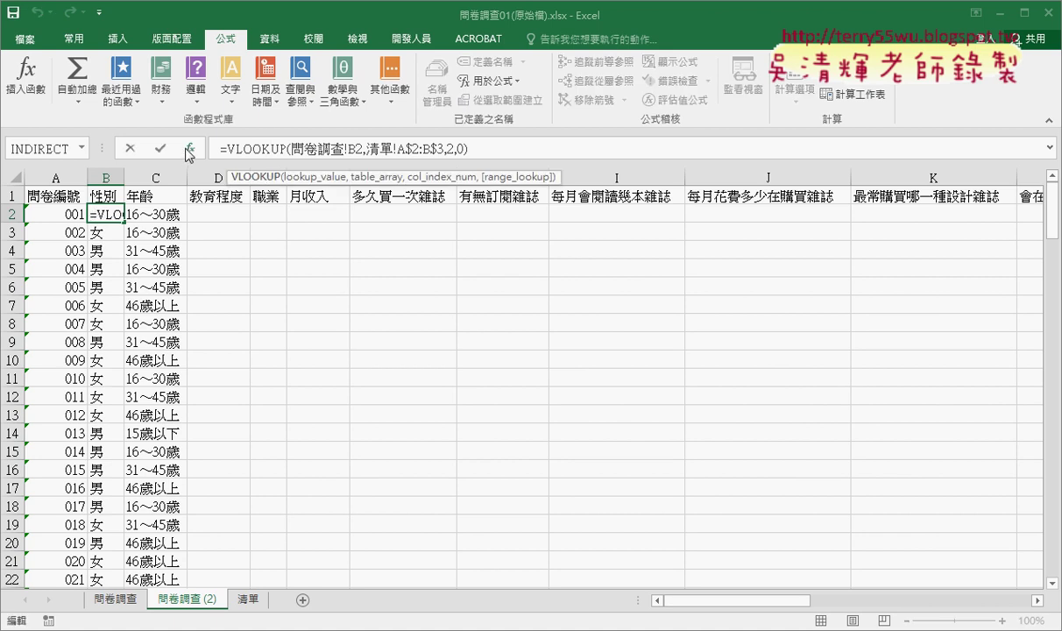
left_click(188, 151)
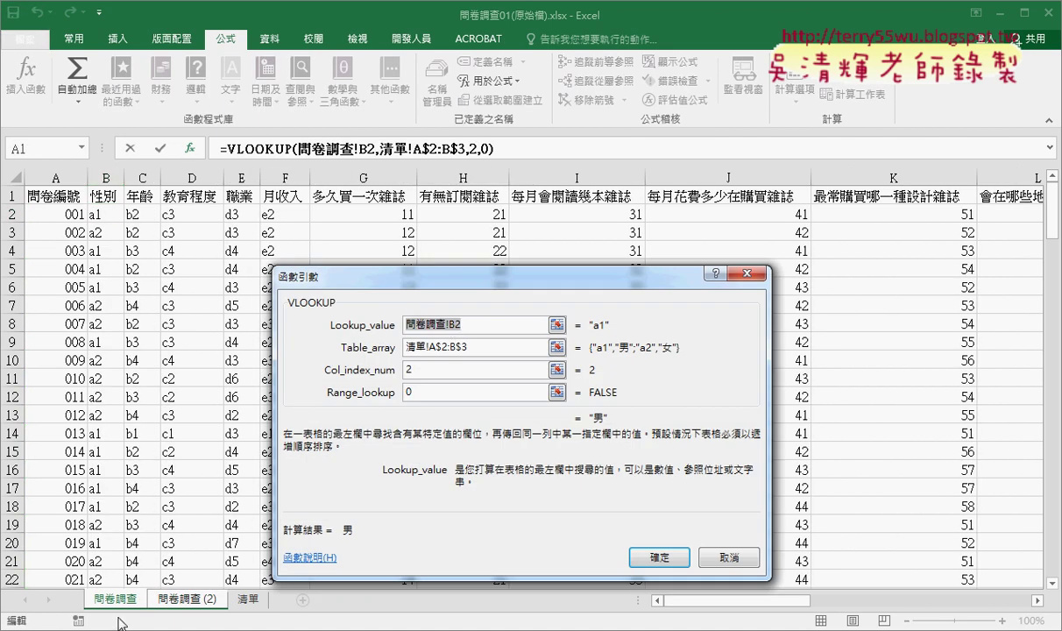
left_click(487, 342)
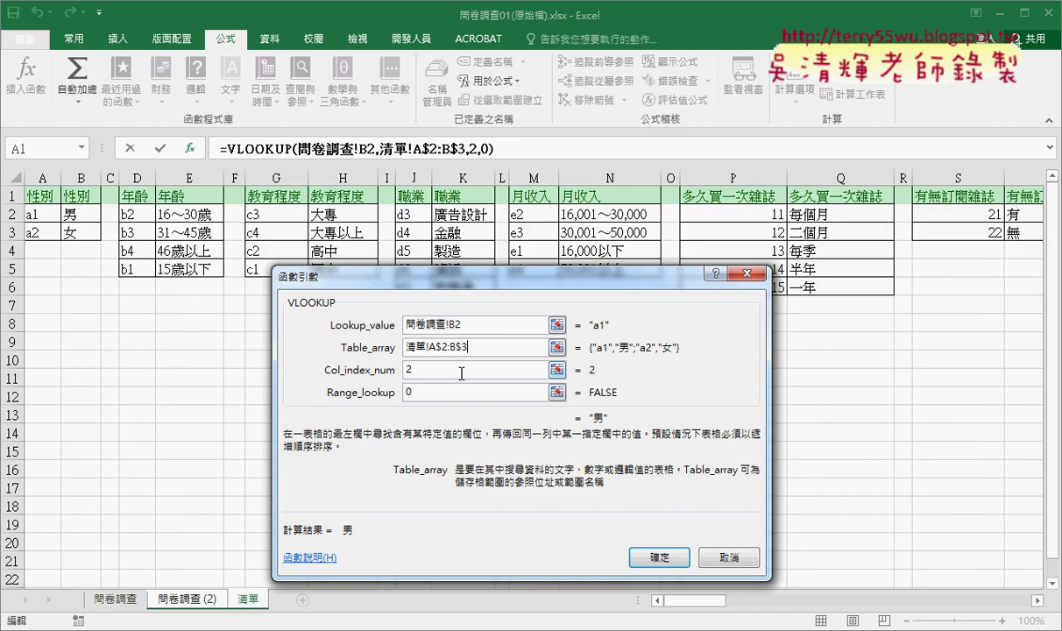
left_click(436, 372)
left_click(473, 392)
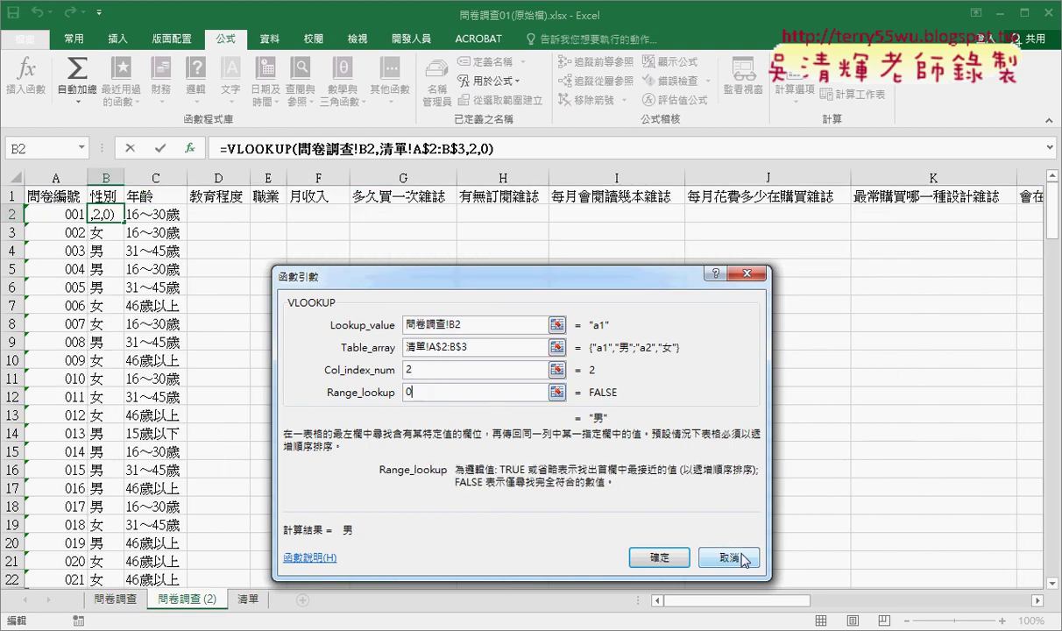
key("Return")
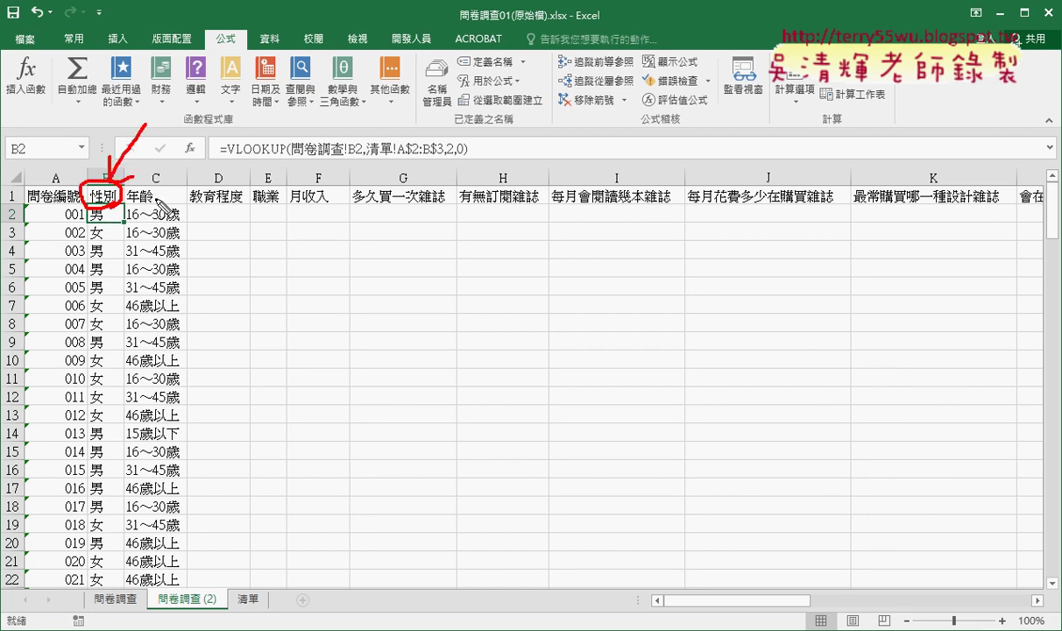
Show the 清單 sheet's 性別 header in A1 and its gender code table A2:B3.
left_click_drag(256, 586, 267, 606)
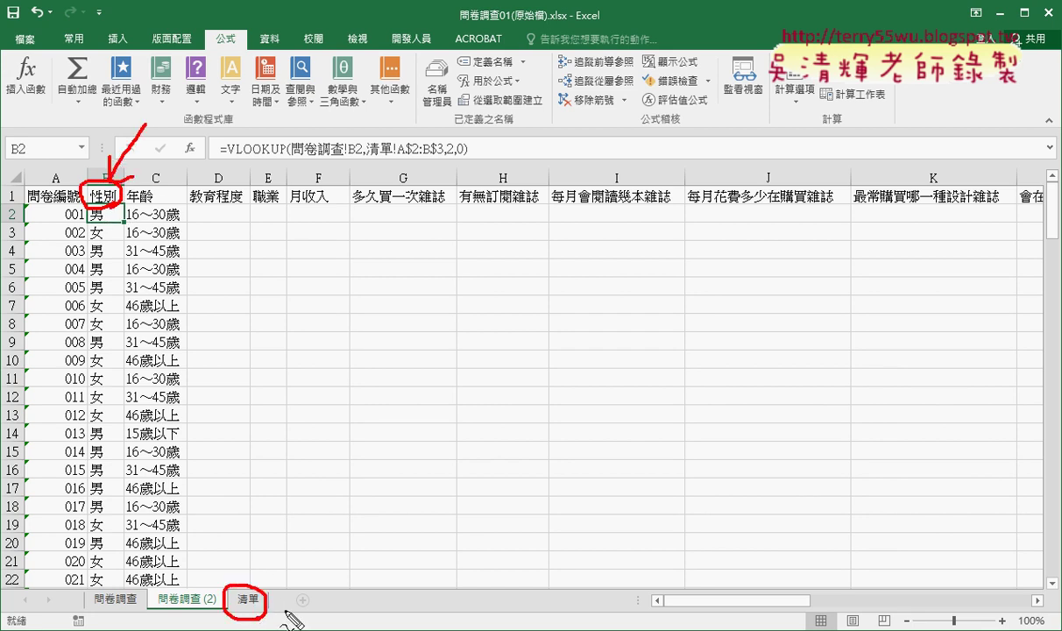
key("Escape")
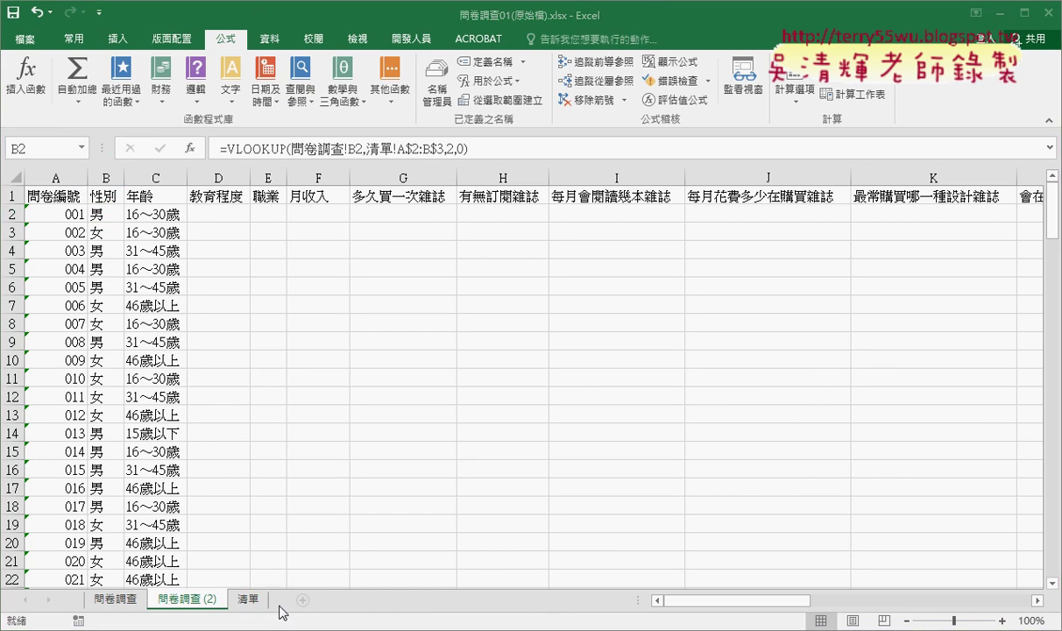
left_click(248, 598)
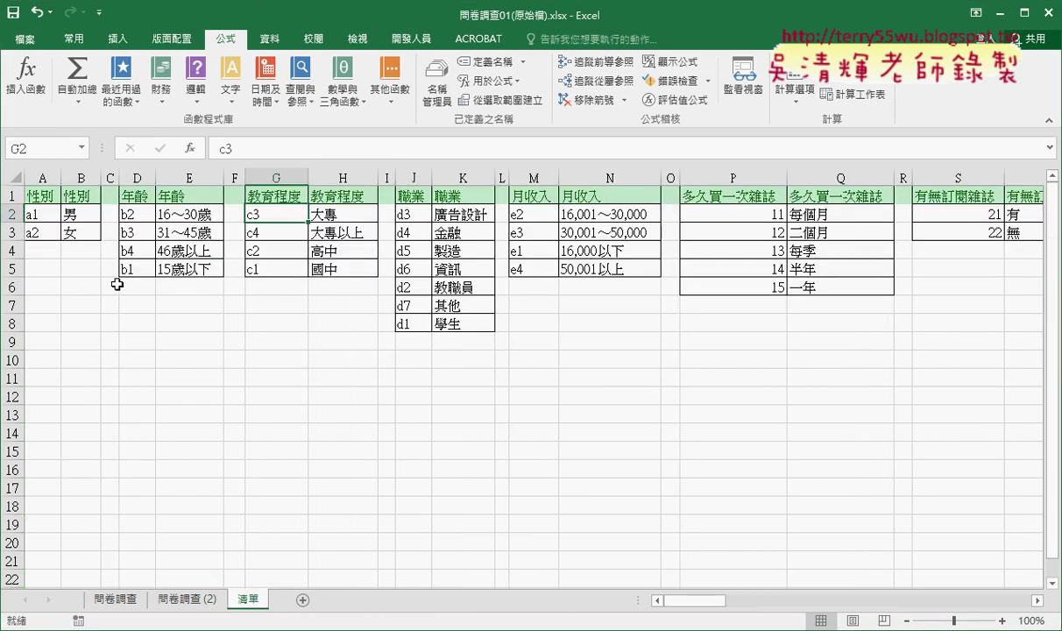
left_click(45, 202)
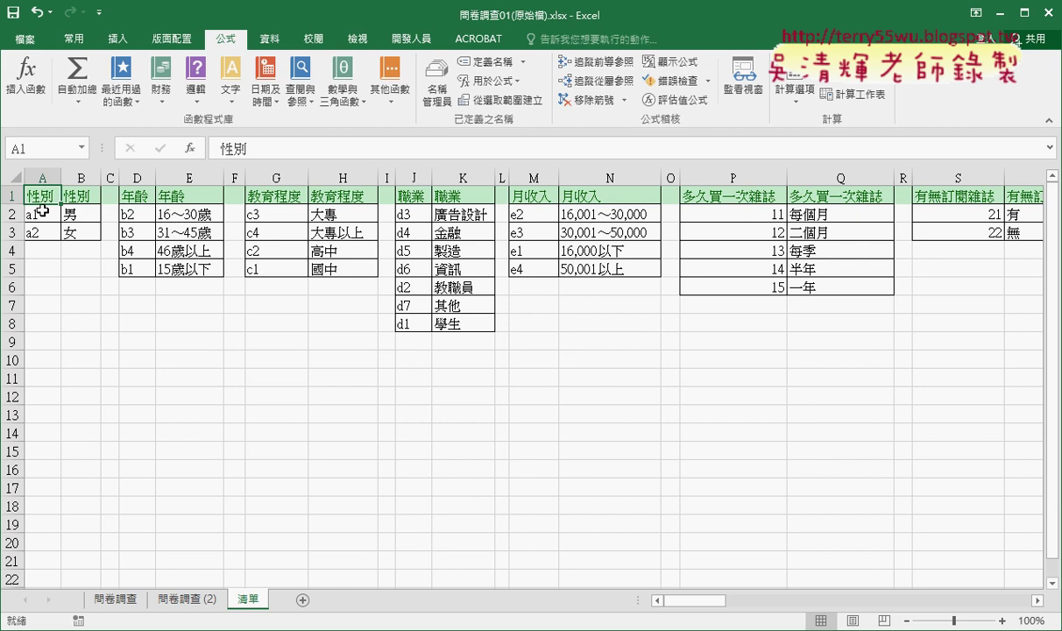
left_click_drag(42, 233, 80, 234)
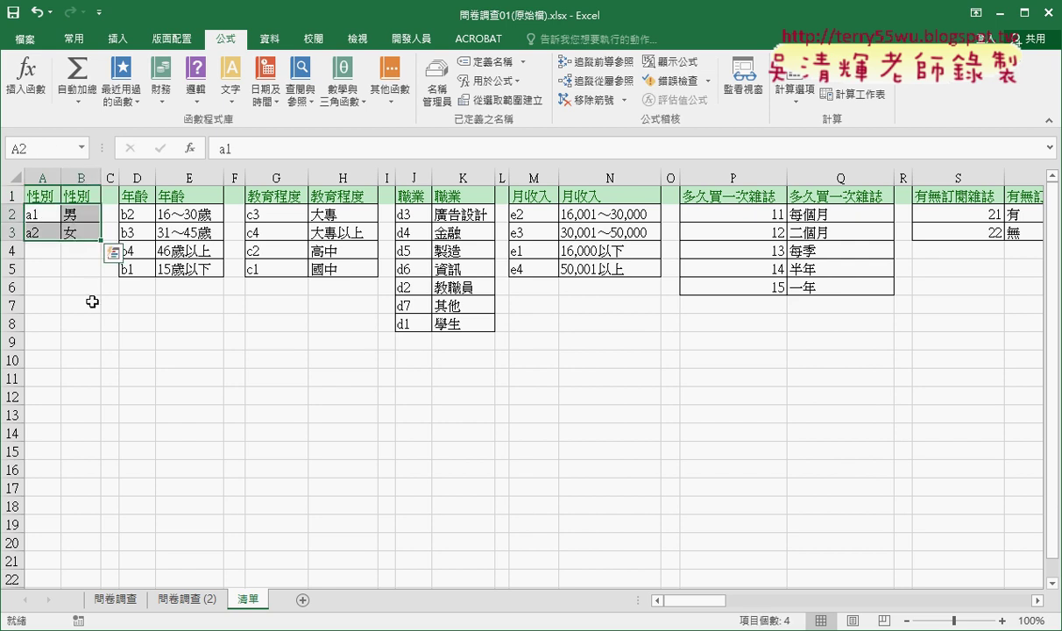
On 問卷調查 (2), reopen B2's VLOOKUP arguments and highlight the lookup range and 性別 header.
left_click(187, 598)
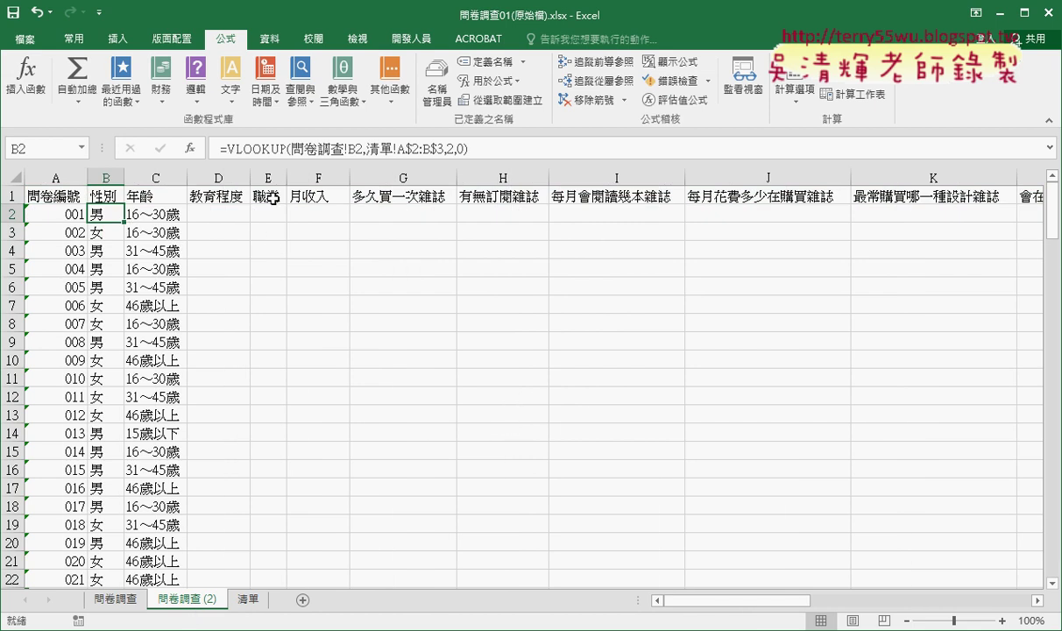
left_click(250, 149)
left_click(189, 148)
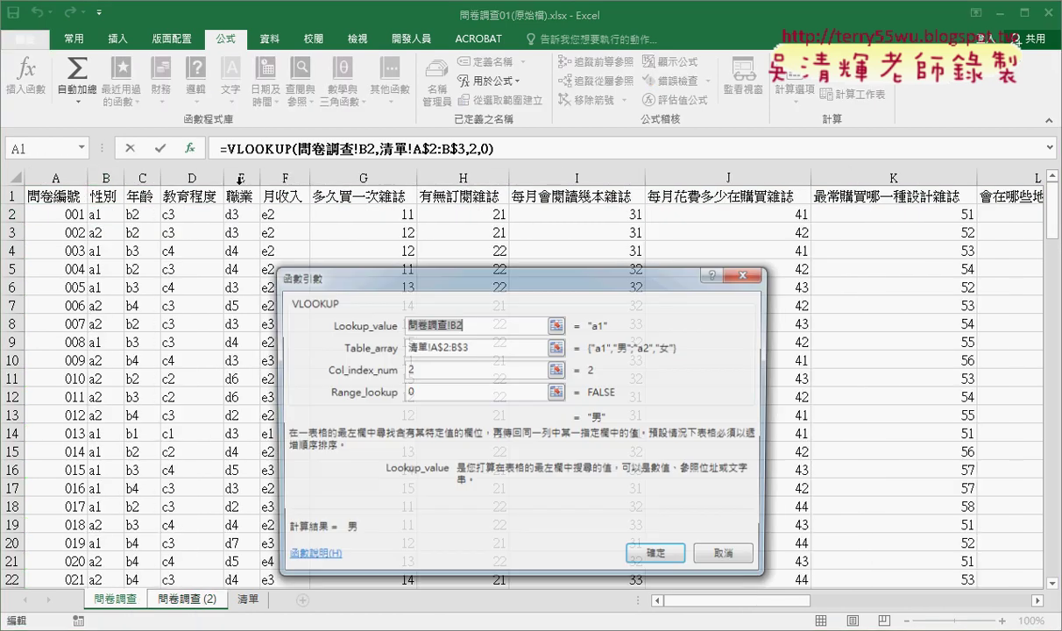
left_click_drag(430, 289, 449, 136)
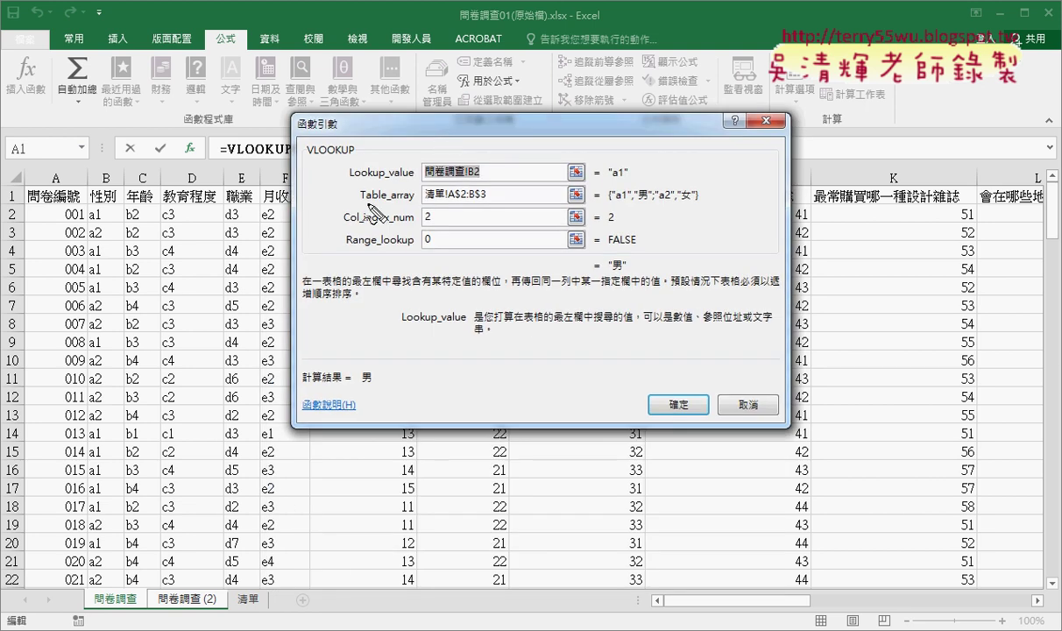
left_click_drag(358, 203, 487, 202)
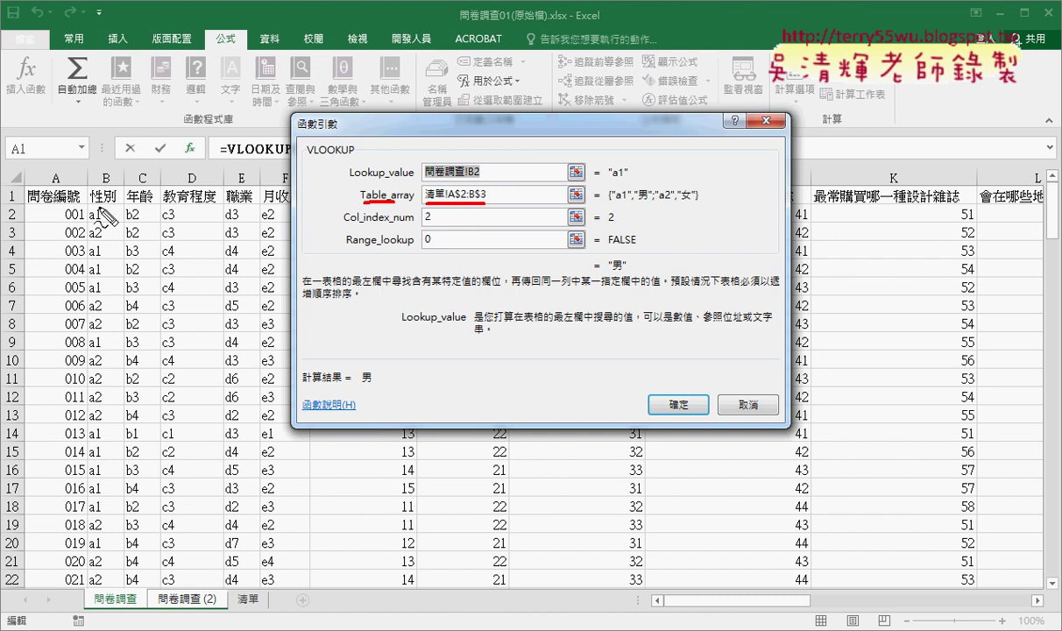
left_click_drag(120, 204, 92, 203)
mouse_move(108, 112)
left_mouse_down()
mouse_move(108, 166)
mouse_move(129, 156)
left_mouse_up()
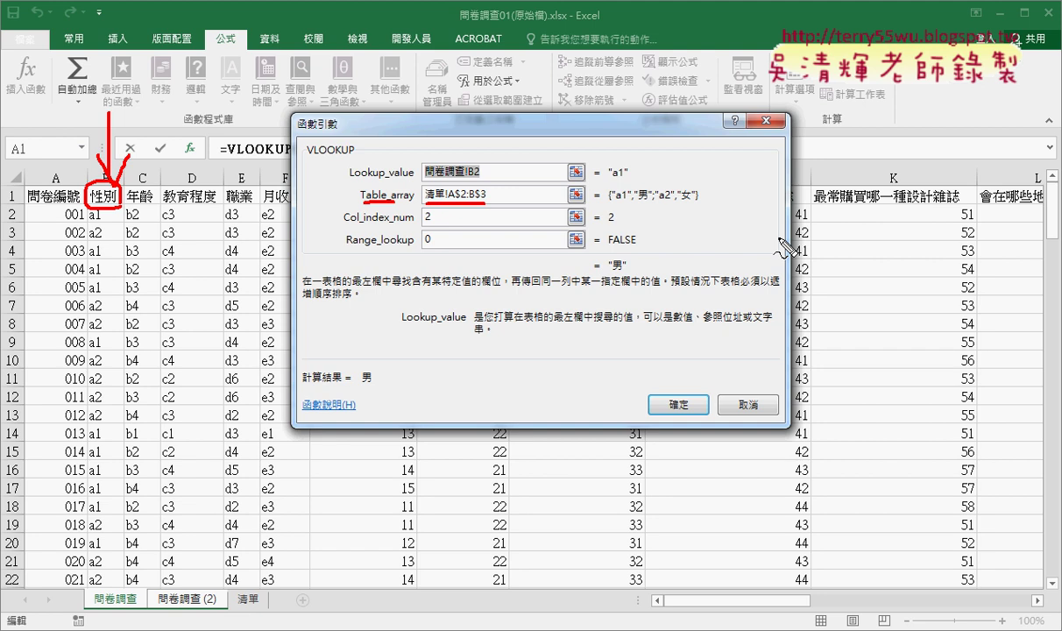
key("Escape")
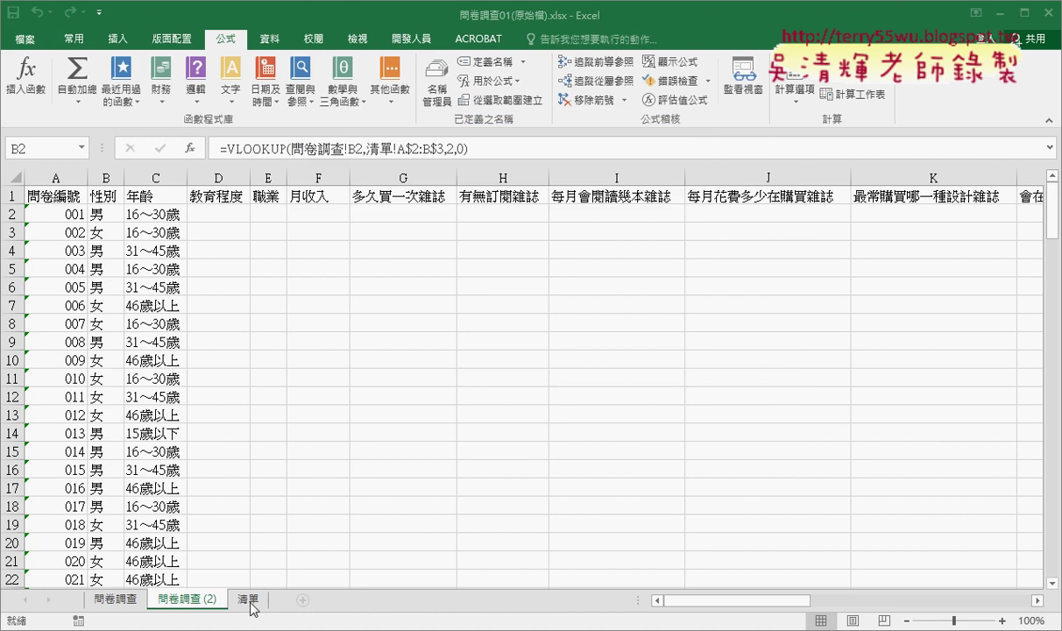
On 清單, copy the 性別 header and name A2:B3 性別 in the Name Box, then verify it.
left_click(248, 599)
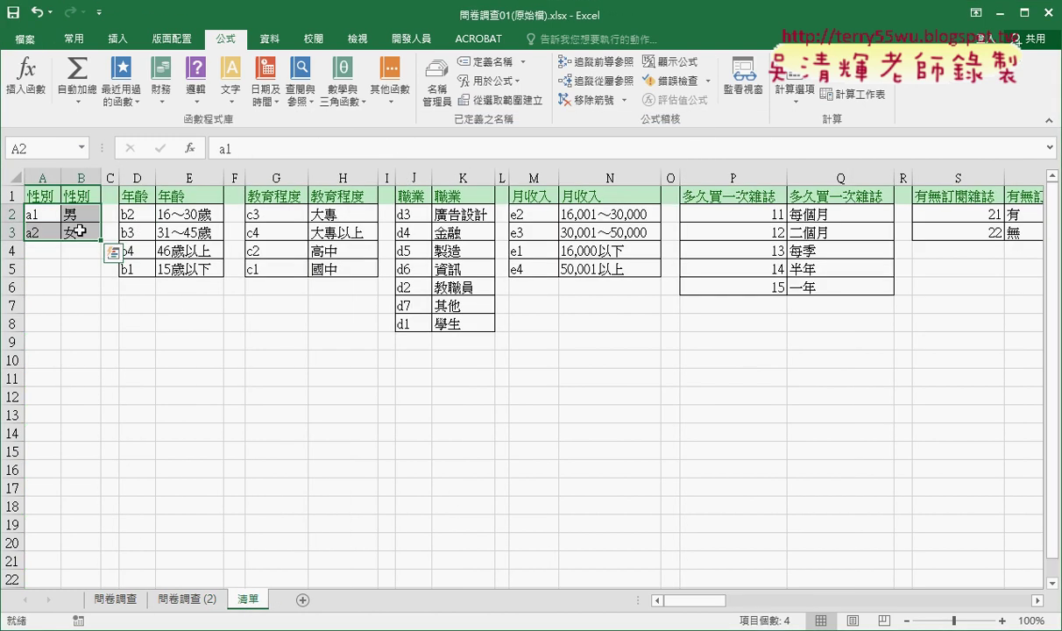
left_click(55, 215)
left_click_drag(55, 217, 82, 232)
left_click(41, 196)
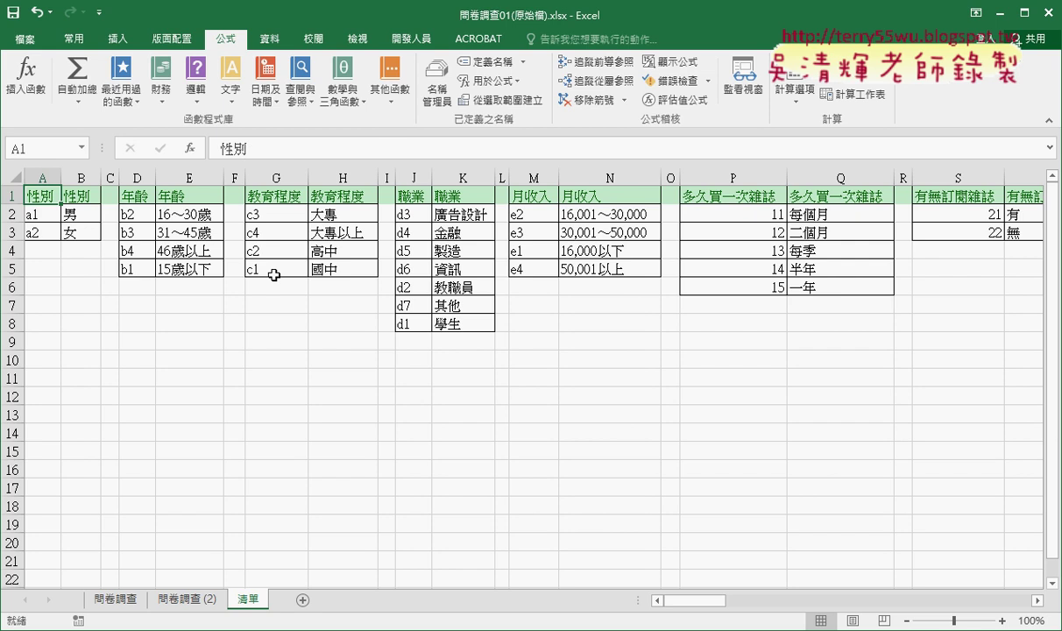
key("ctrl+c")
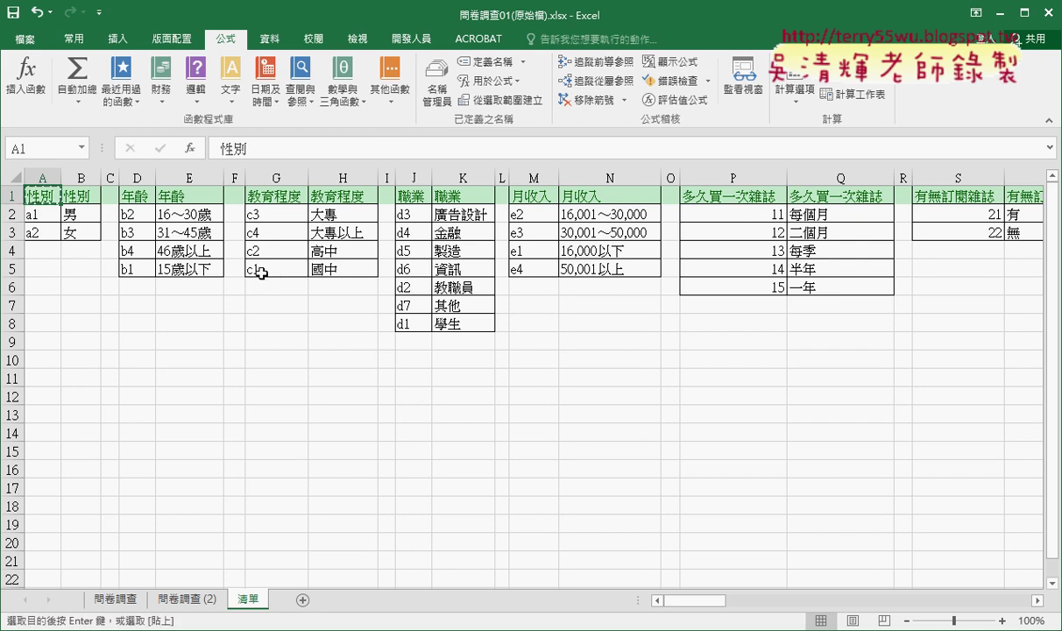
left_click_drag(40, 214, 75, 235)
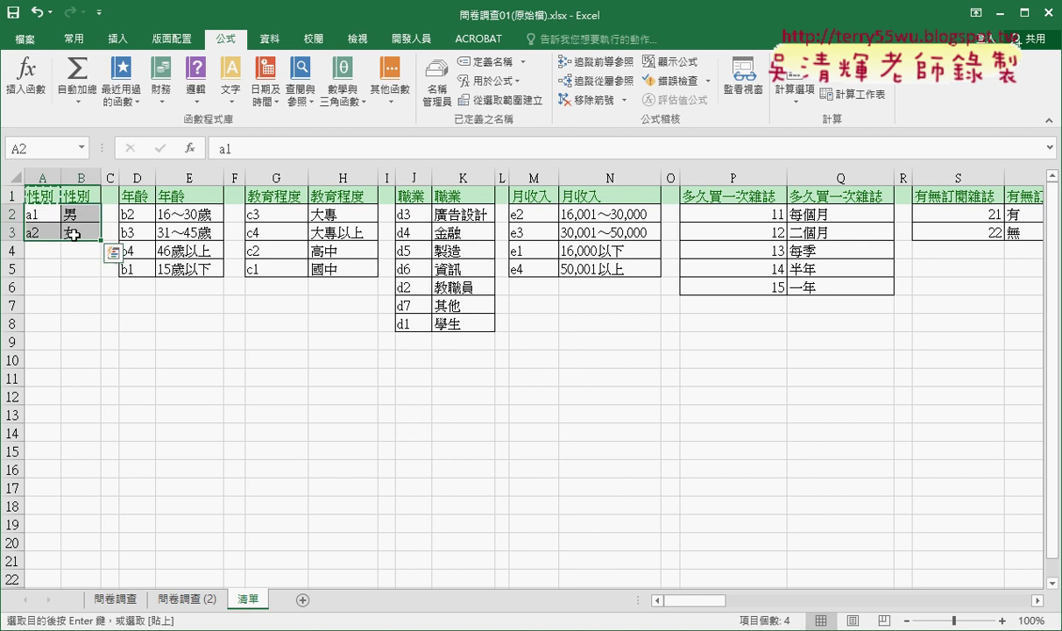
left_click(54, 148)
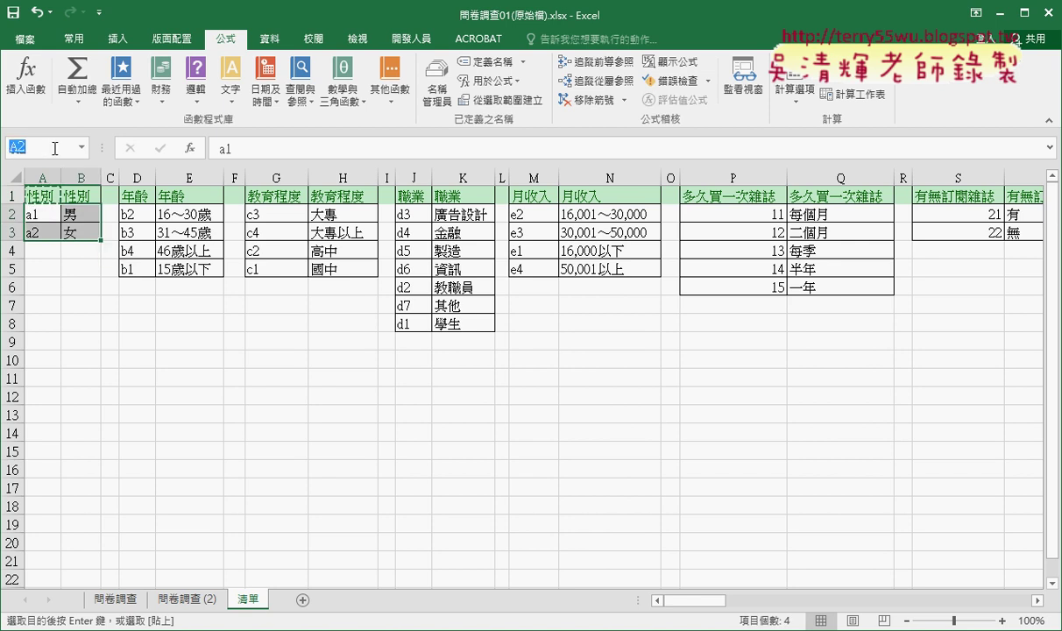
type("性別")
key("Return")
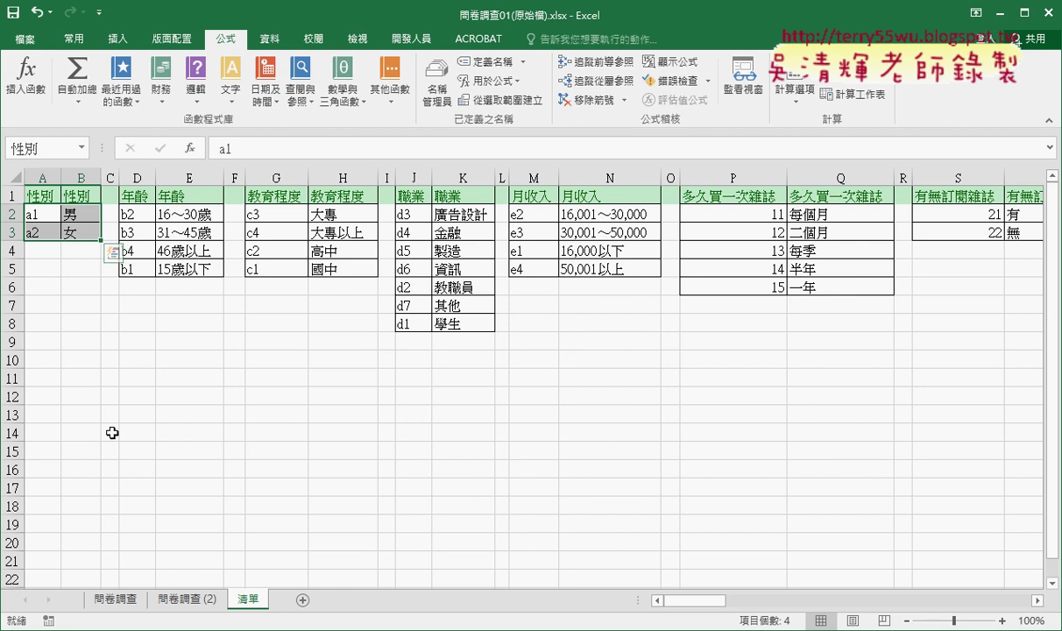
left_click(131, 432)
left_click_drag(38, 213, 77, 232)
Name the age table D2:E5 年齡 by pasting its copied header into the Name Box.
left_click(202, 214)
left_click(149, 196)
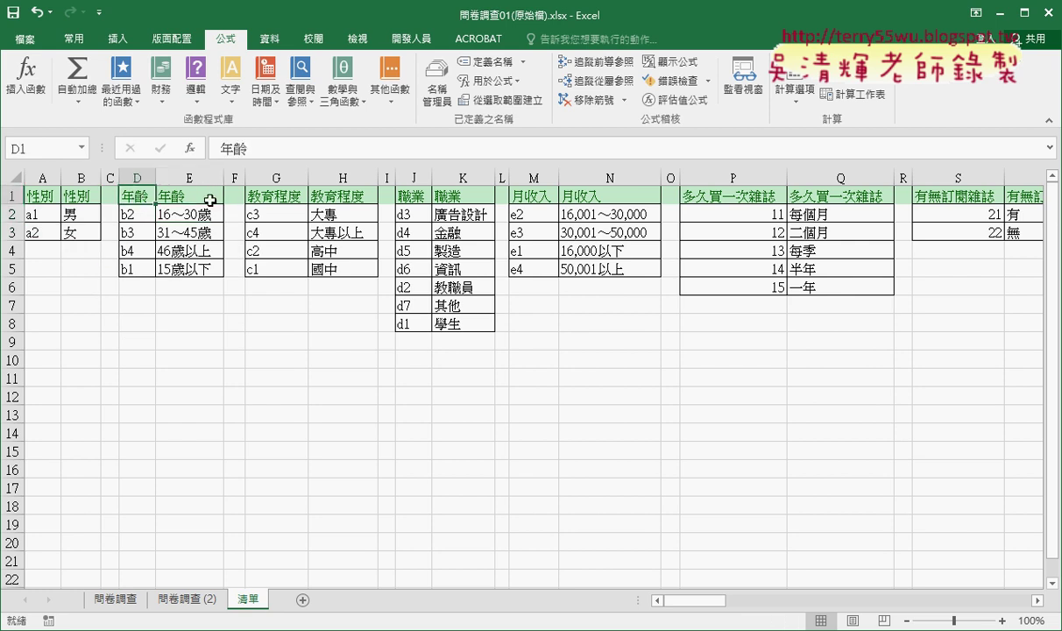
key("ctrl+c")
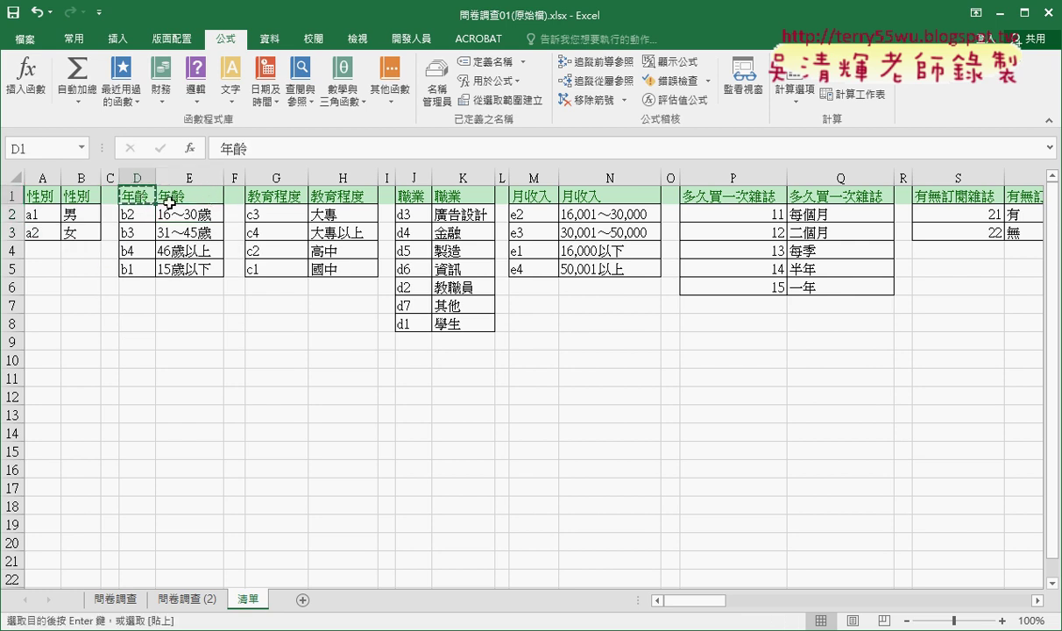
left_click_drag(127, 213, 194, 279)
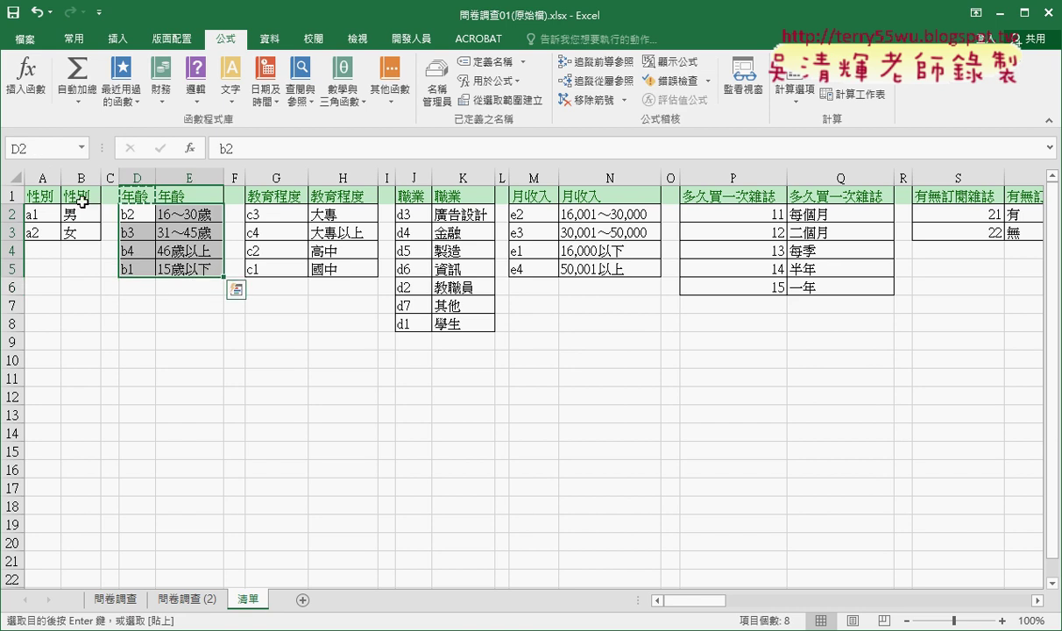
left_click(38, 150)
key("ctrl+v")
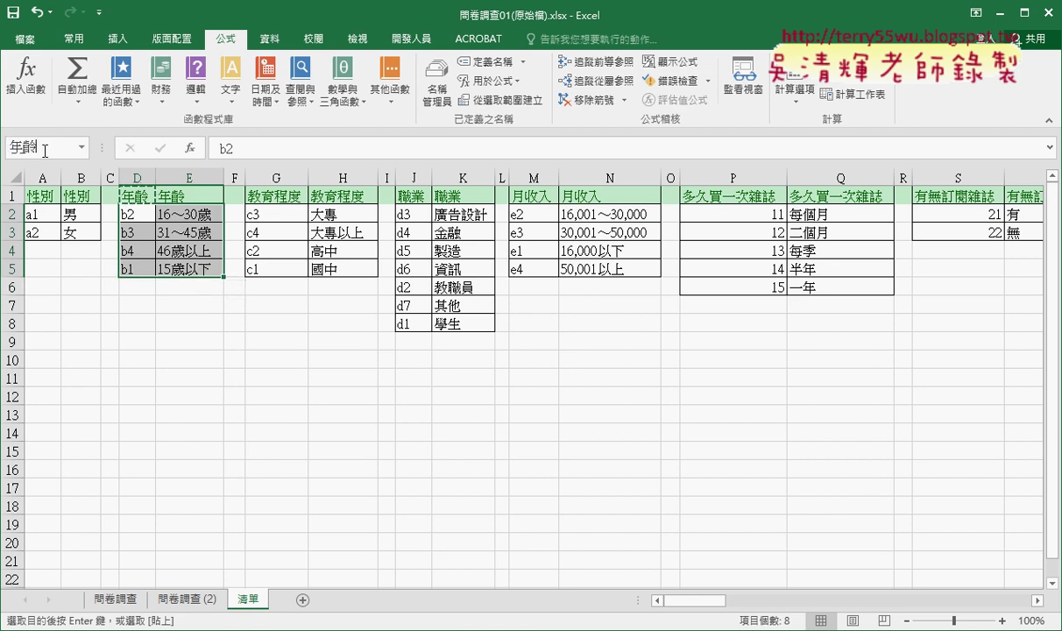
key("Return")
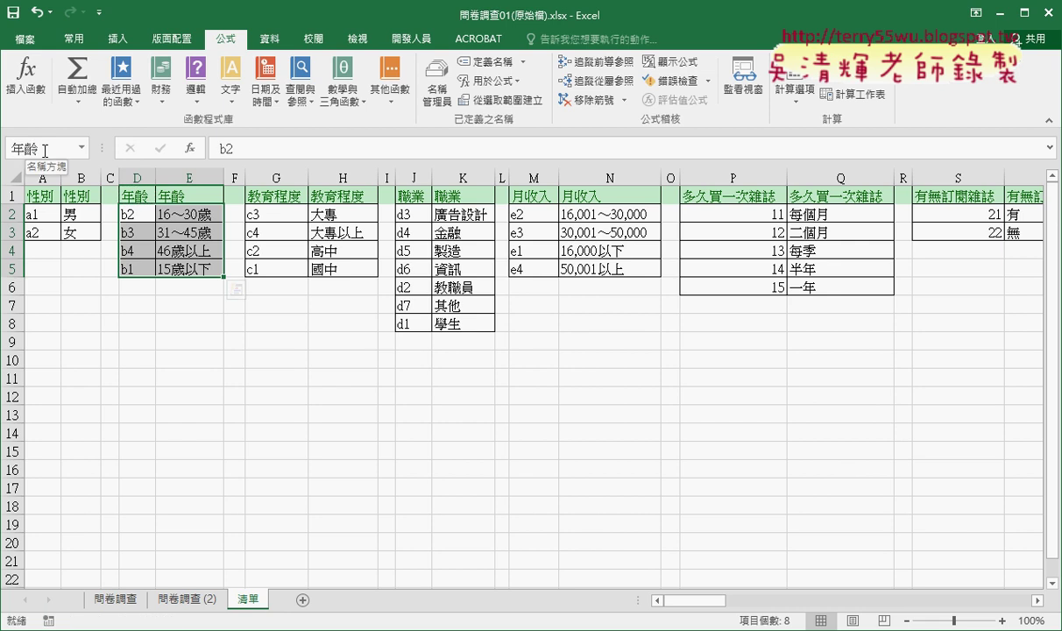
Name the education table G2:H5 教育程度 using its copied header text.
left_click(279, 197)
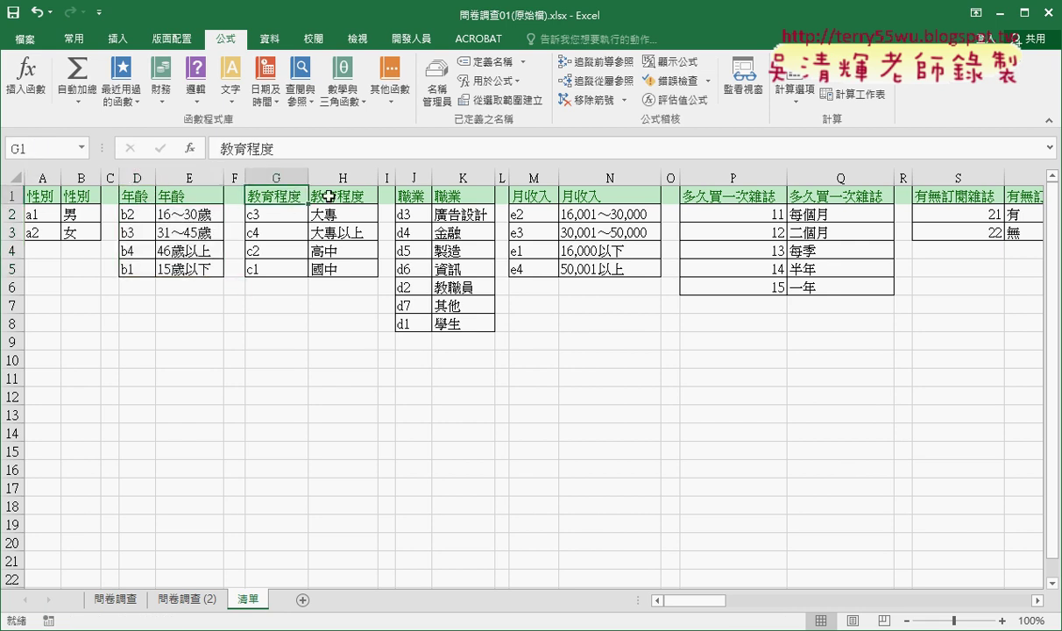
key("ctrl+c")
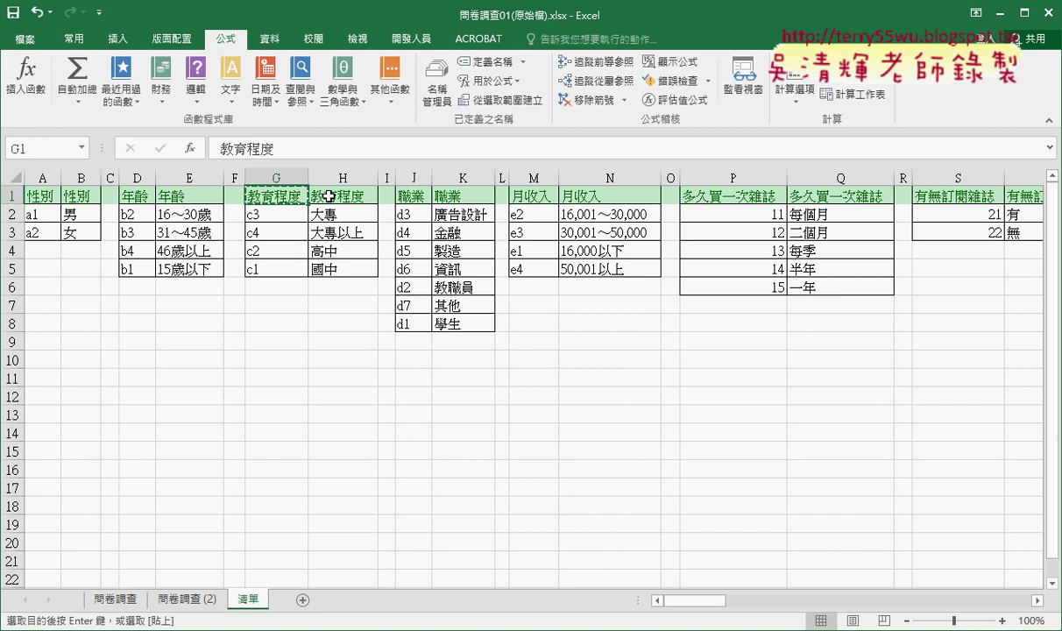
left_click_drag(281, 214, 343, 268)
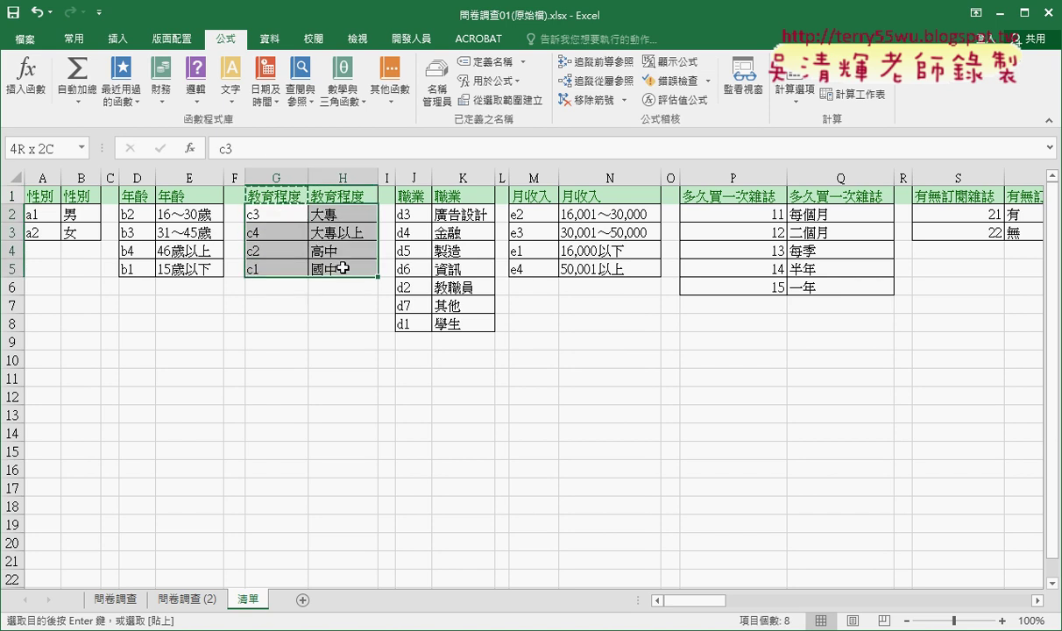
left_click(56, 148)
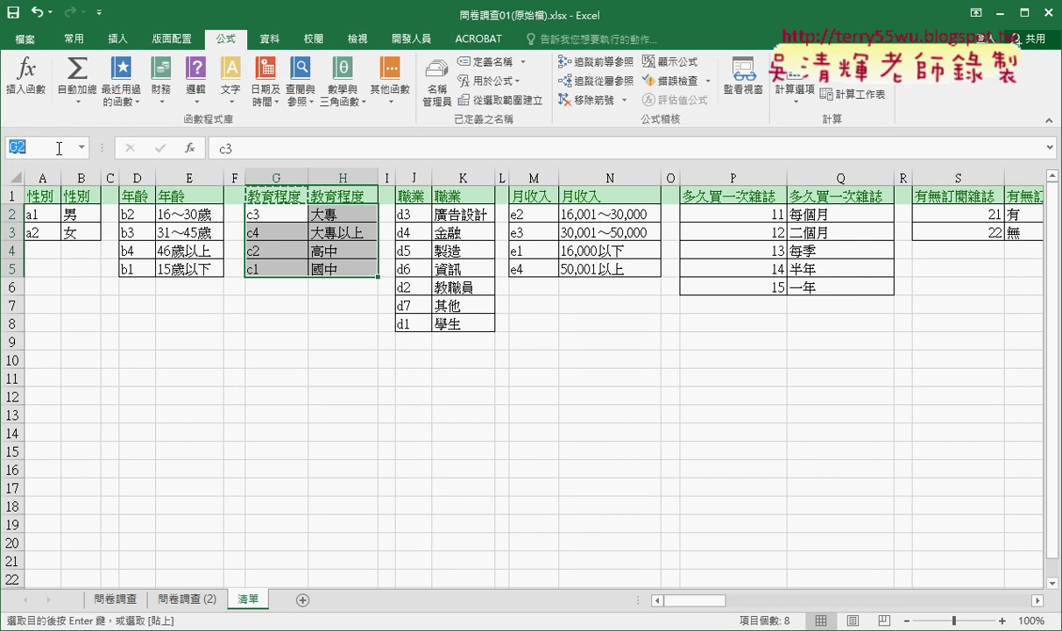
key("ctrl+v")
key("Return")
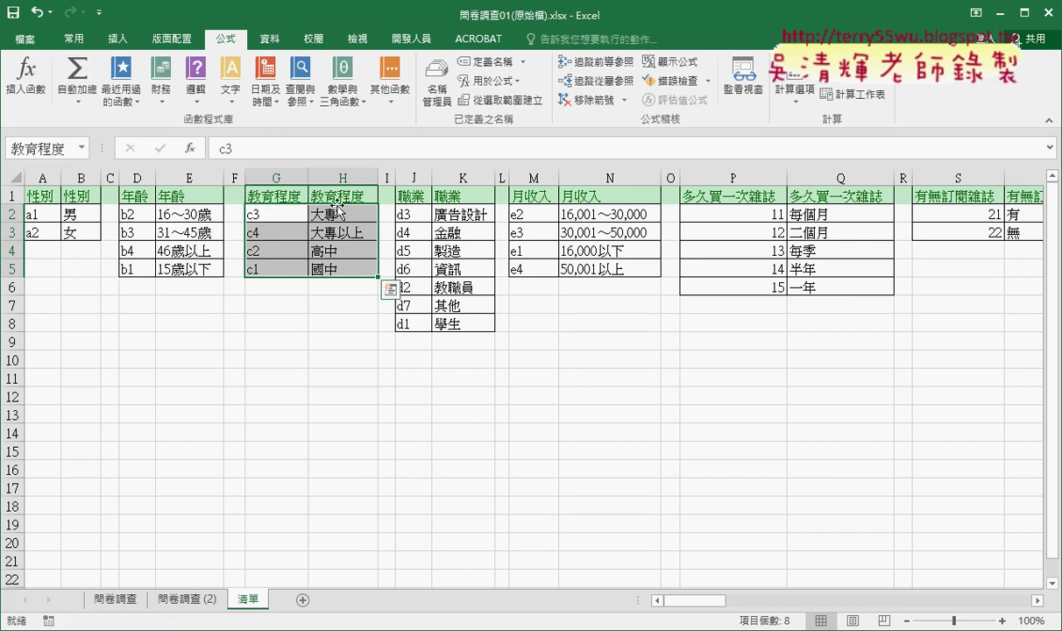
Name the occupation table J2:K8 職業 using its copied header text.
left_click(422, 198)
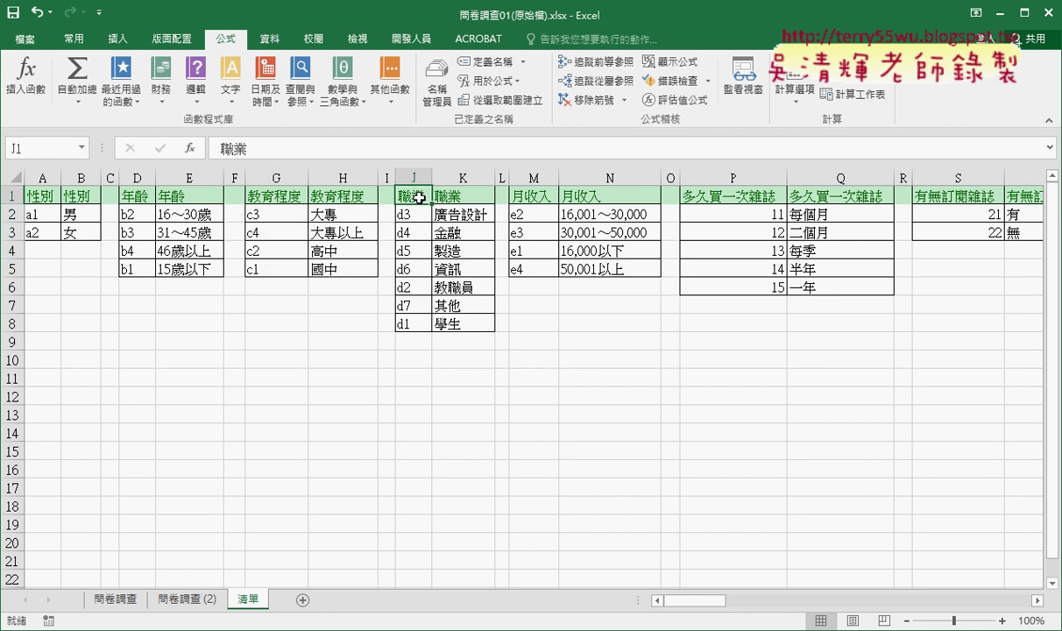
key("ctrl+c")
left_click_drag(412, 213, 478, 325)
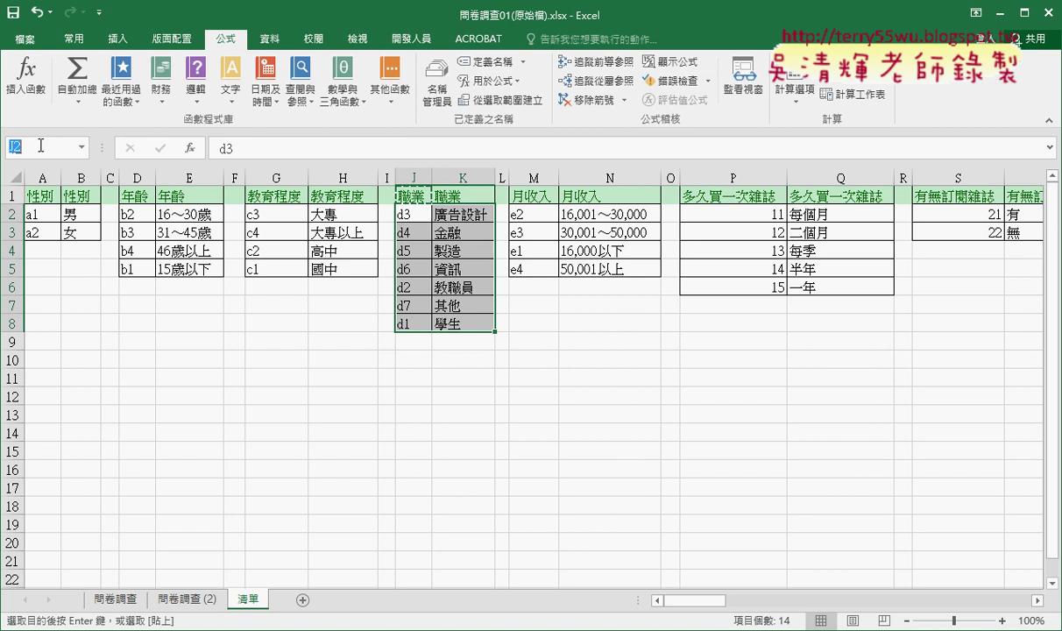
key("ctrl+v")
key("Return")
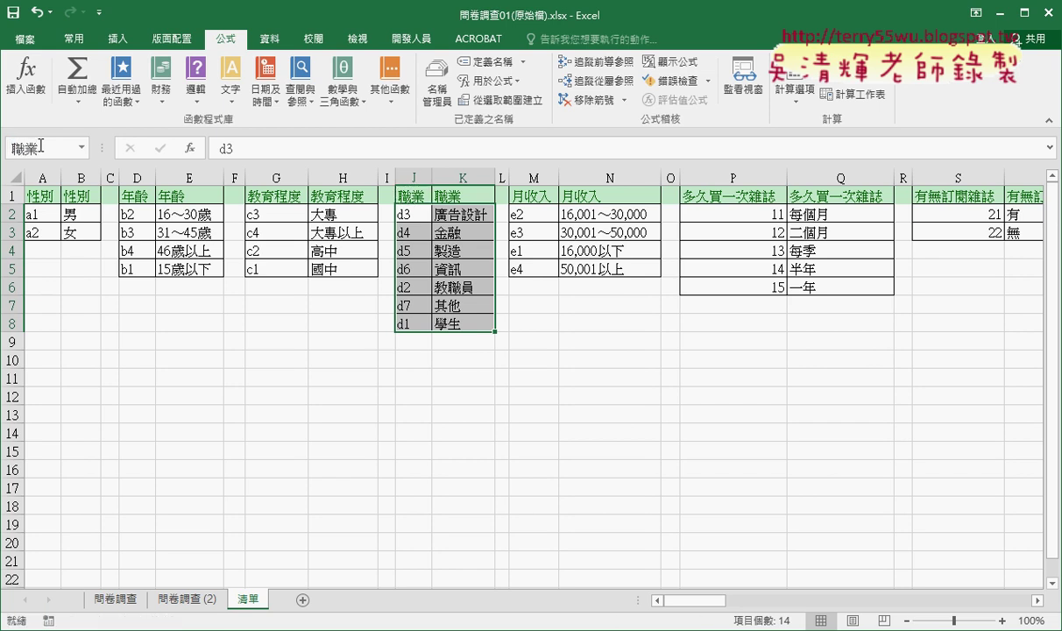
Check the income table M2:N5 and magazine table P2:Q6, whose name shows as 多久買一次雜誌.
left_click_drag(517, 214, 609, 269)
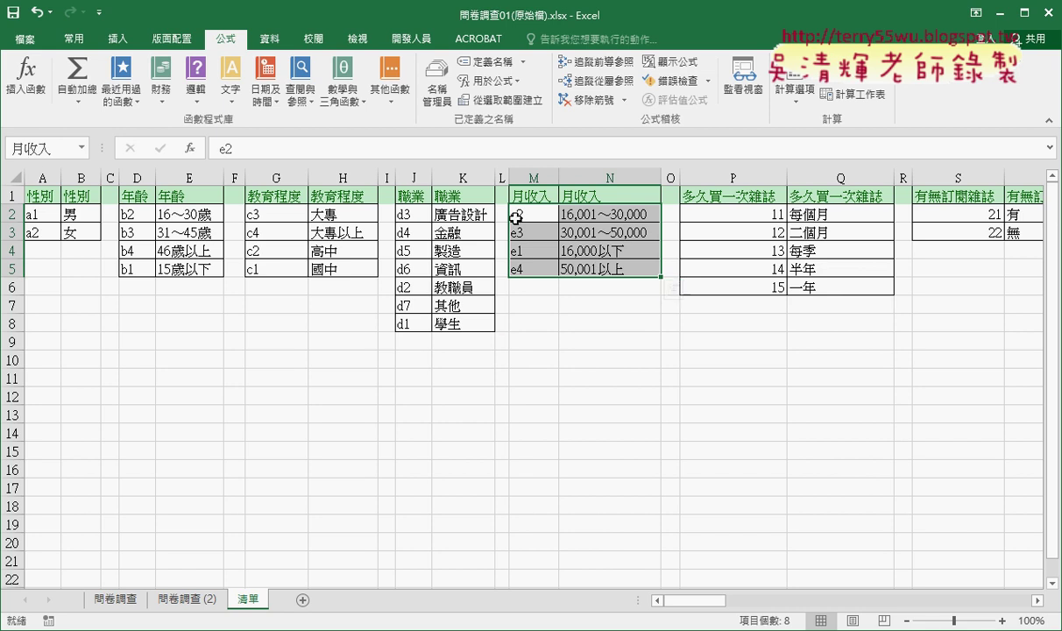
left_click_drag(737, 214, 825, 281)
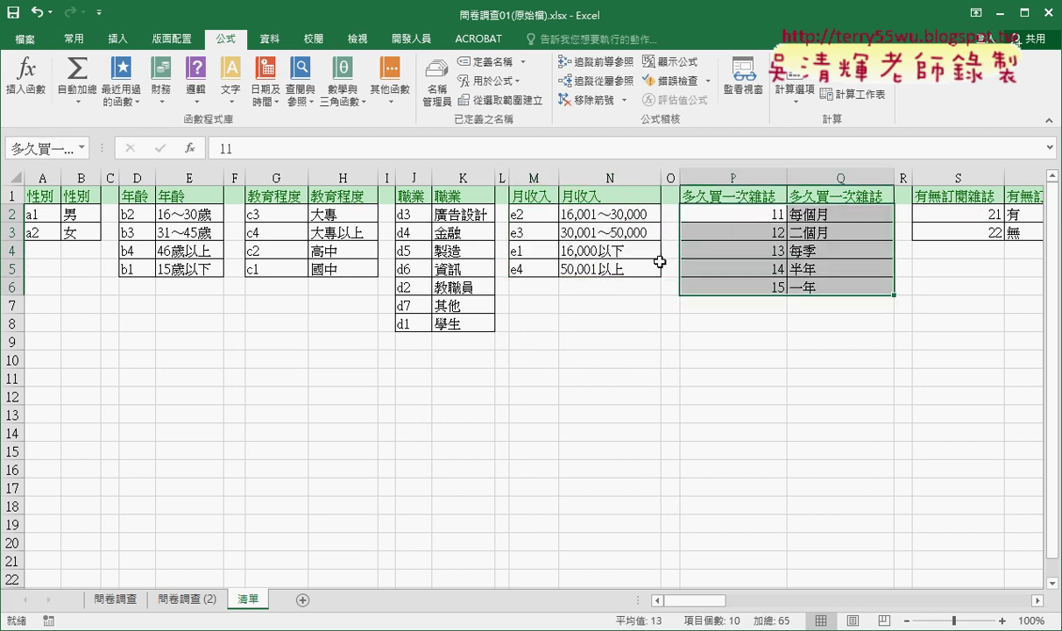
left_click_drag(93, 148, 170, 151)
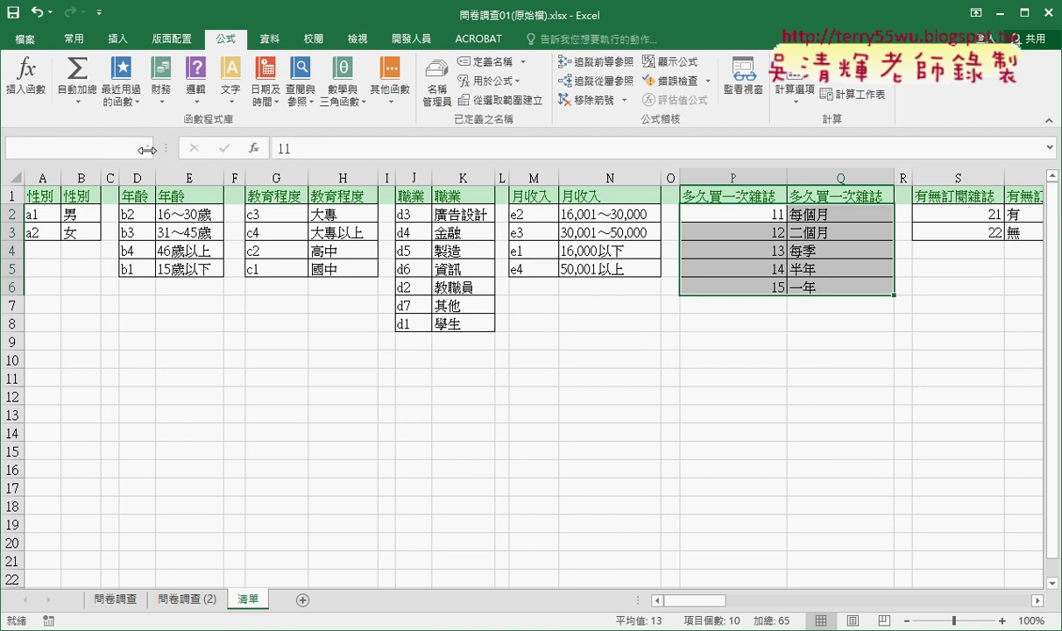
left_click_drag(171, 151, 142, 151)
Bring up Name Manager to list all the defined names.
left_click(437, 79)
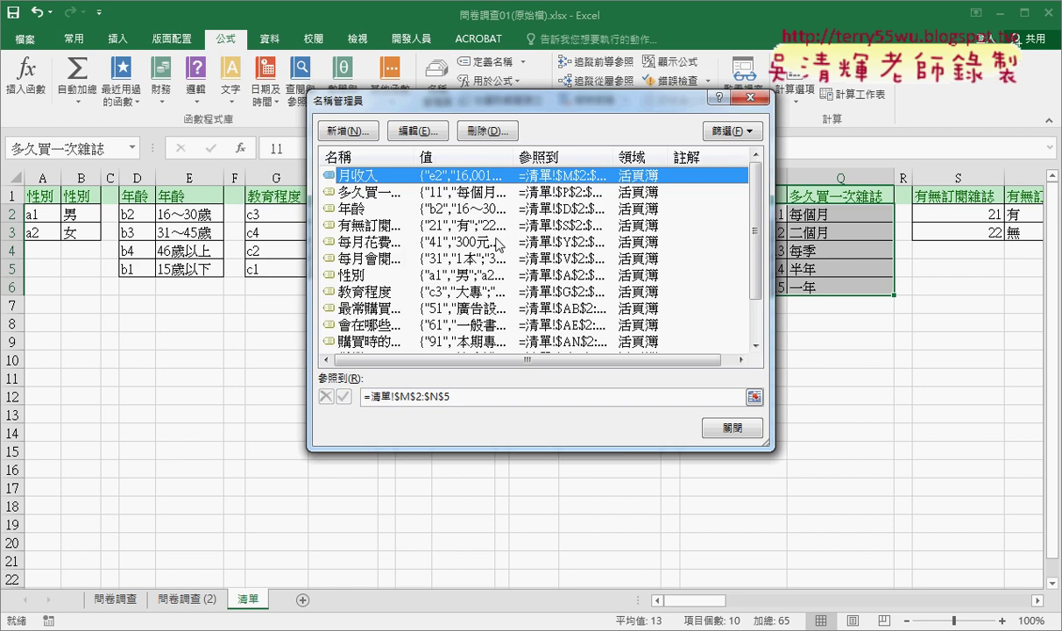
left_click(732, 85)
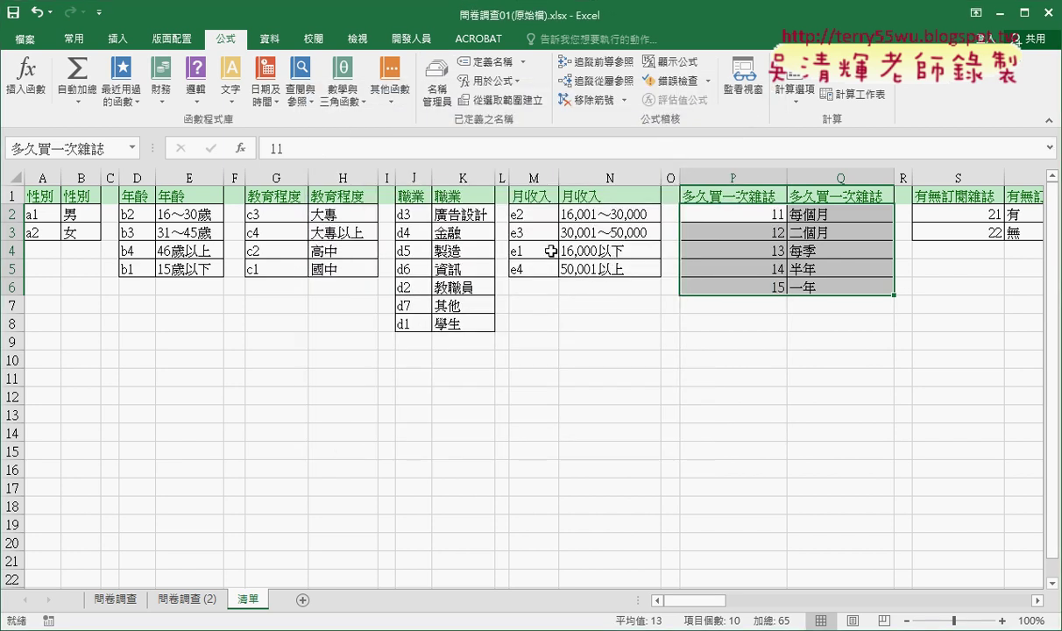
left_click(38, 40)
left_click(42, 44)
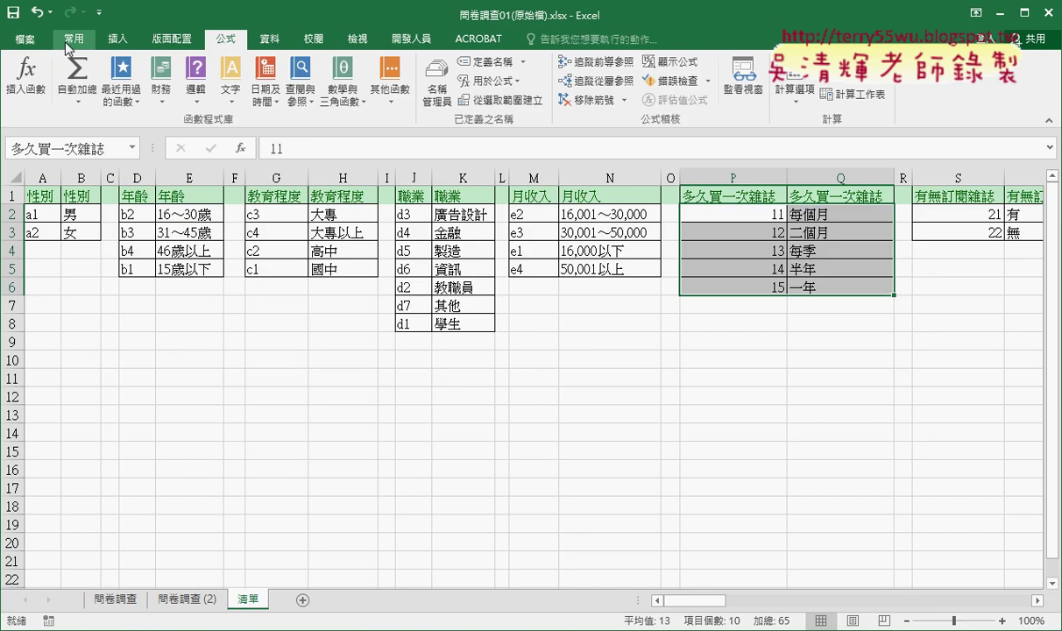
left_click(64, 40)
left_click(213, 40)
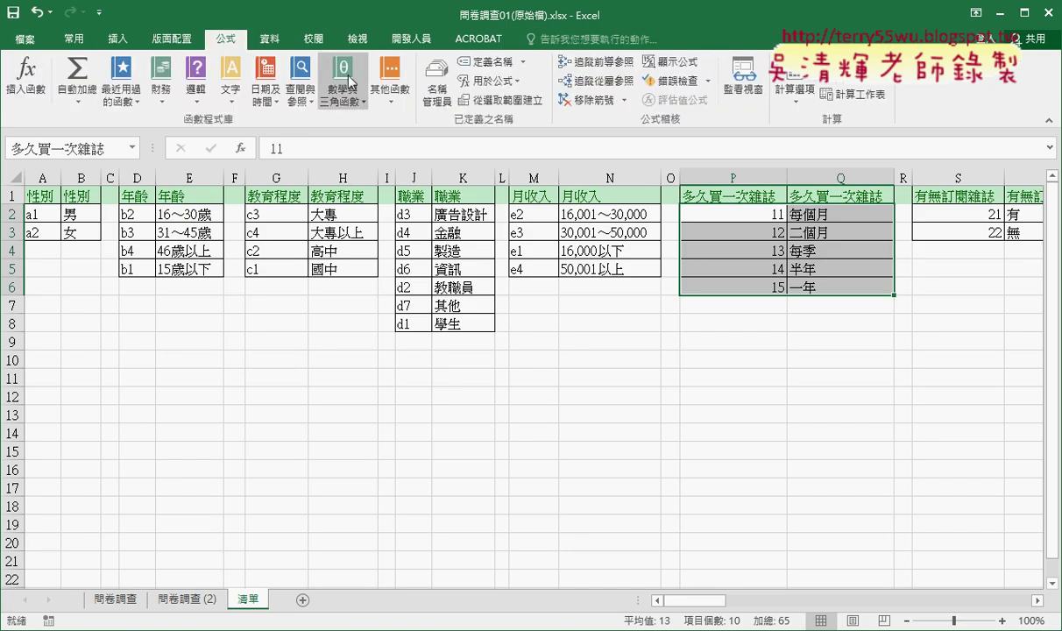
In Name Manager, inspect the ranges for 性別 (A2:B3) and 年齡 (D2:E5) on the sheet.
left_click(437, 103)
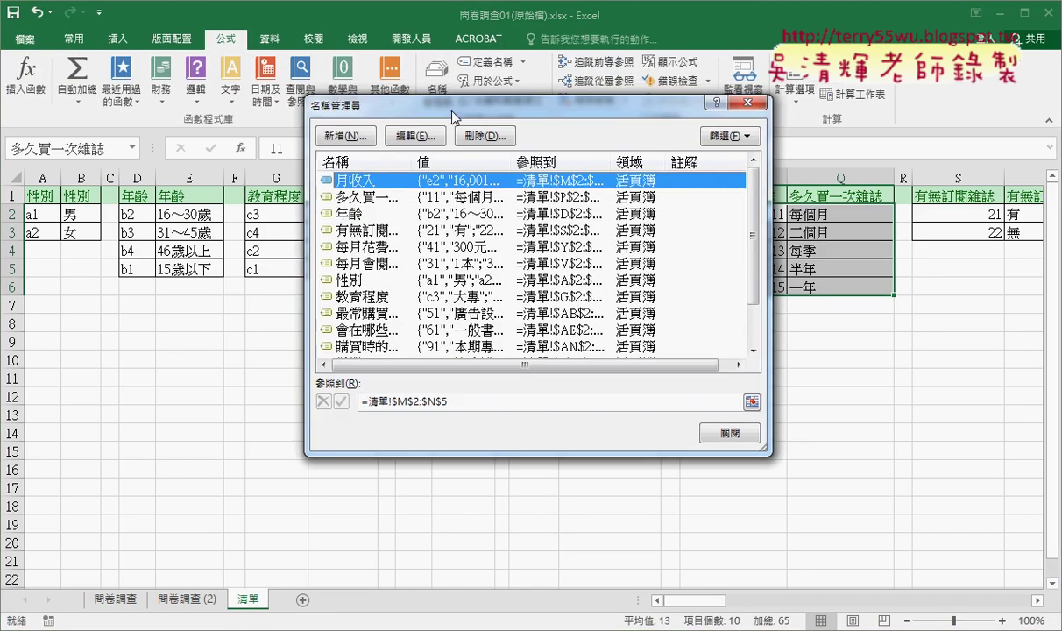
left_click_drag(453, 87, 366, 266)
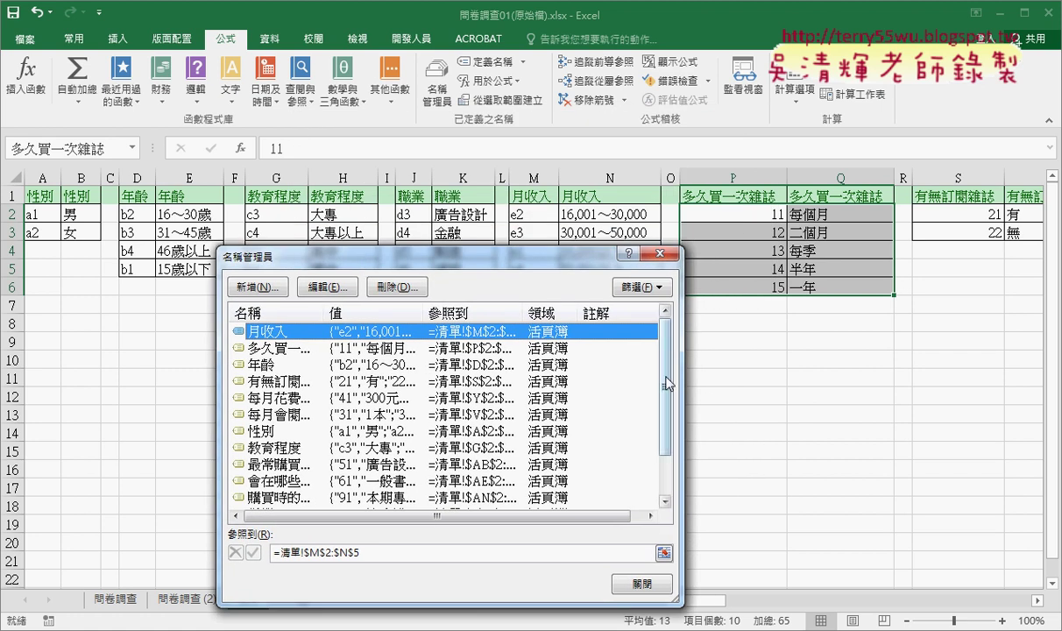
left_click(338, 431)
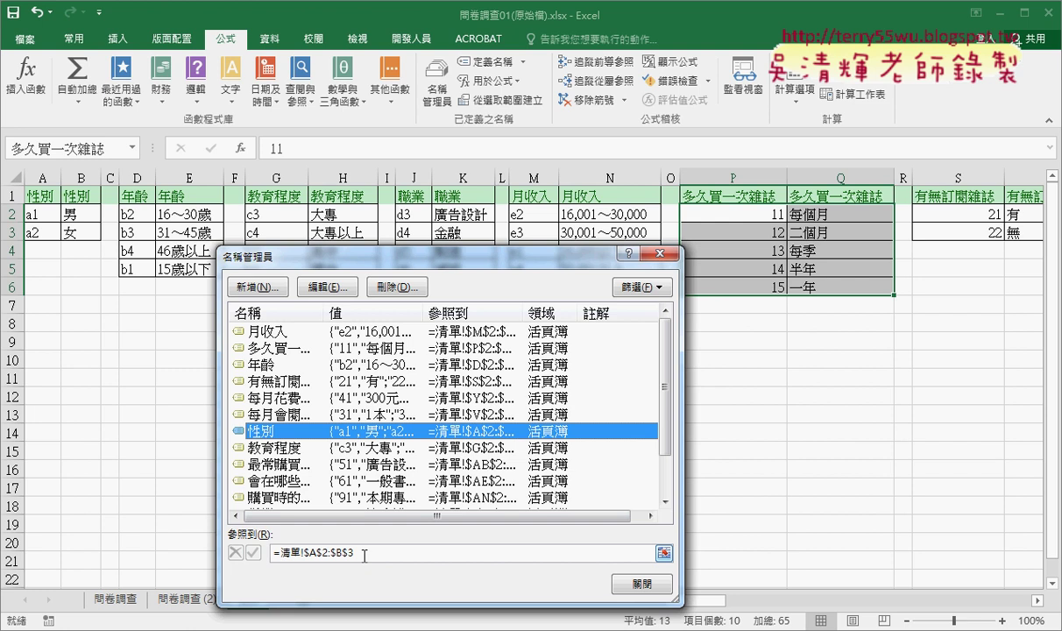
left_click(364, 554)
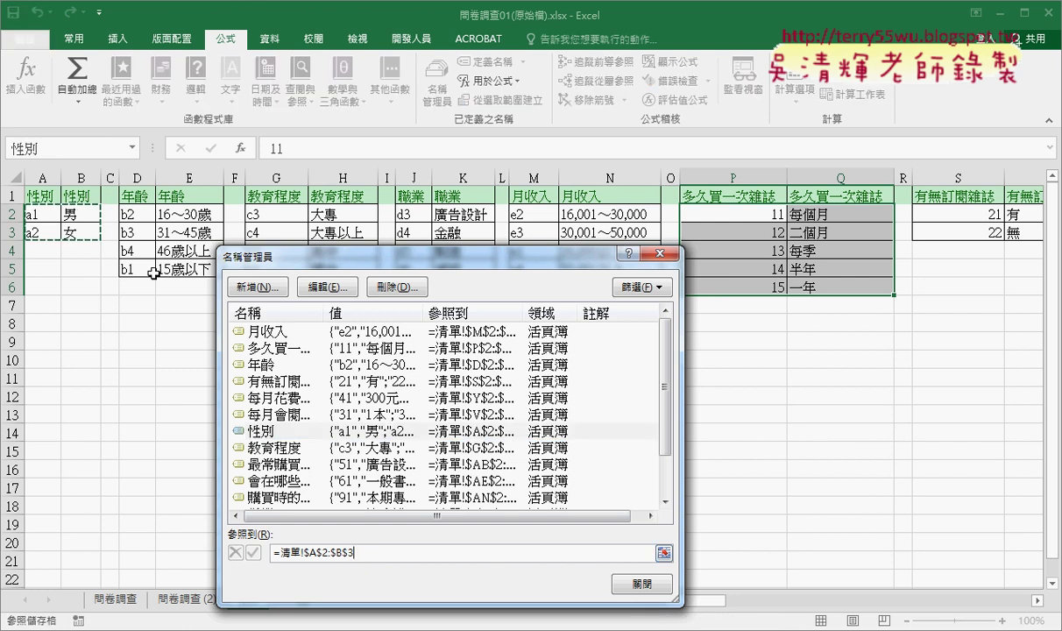
left_click(267, 364)
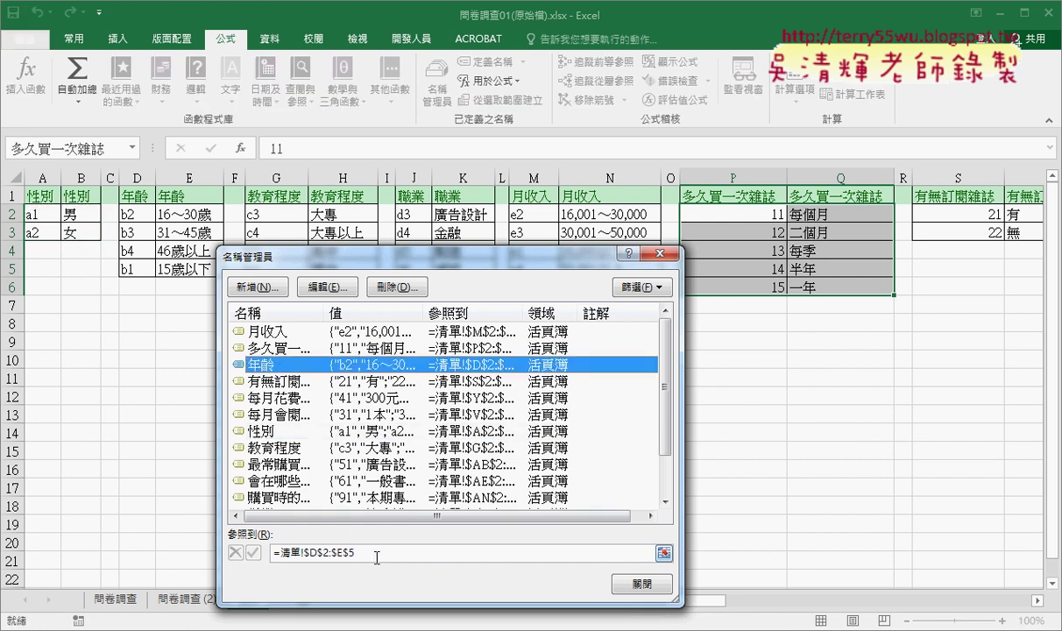
left_click(377, 557)
Annotate the 年齡 name, its D2:E5 range and the =清單!$D$2:$E$5 reference.
left_click_drag(397, 265, 423, 184)
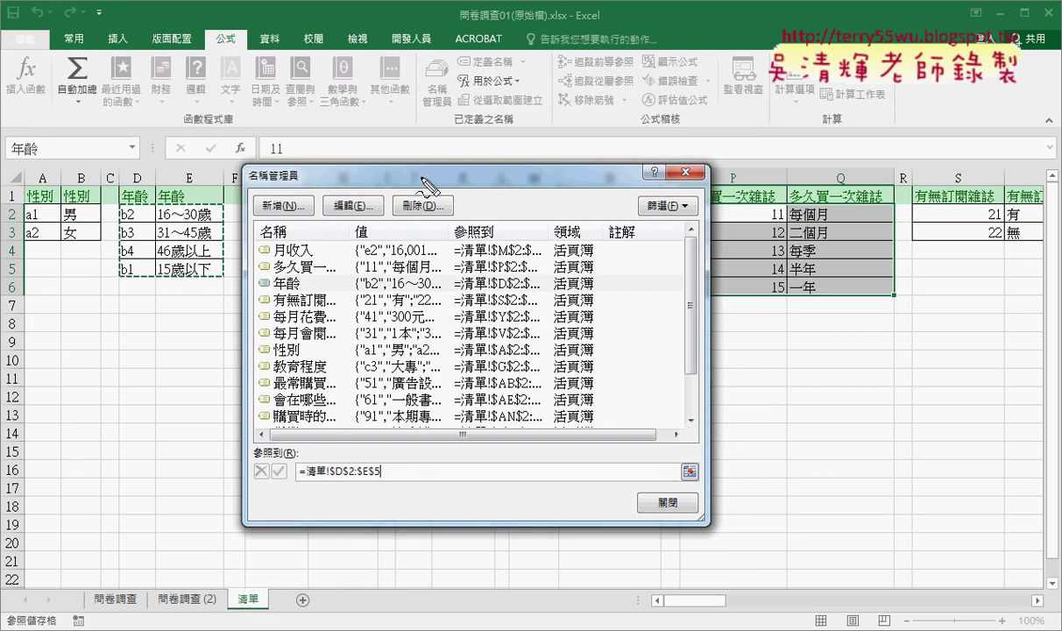
left_click_drag(219, 32, 246, 29)
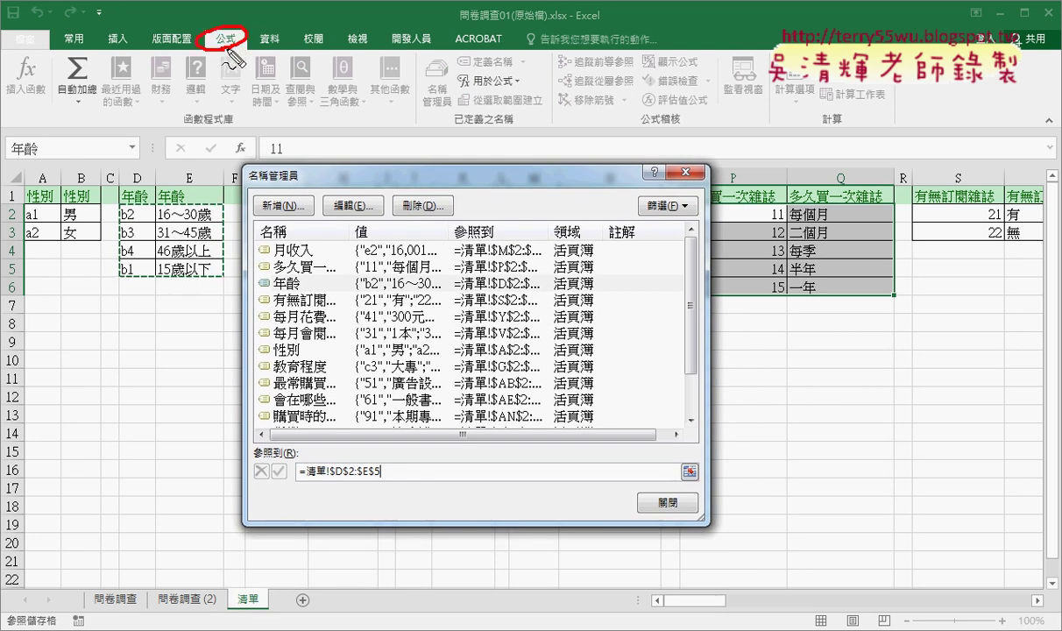
left_click_drag(452, 58, 446, 131)
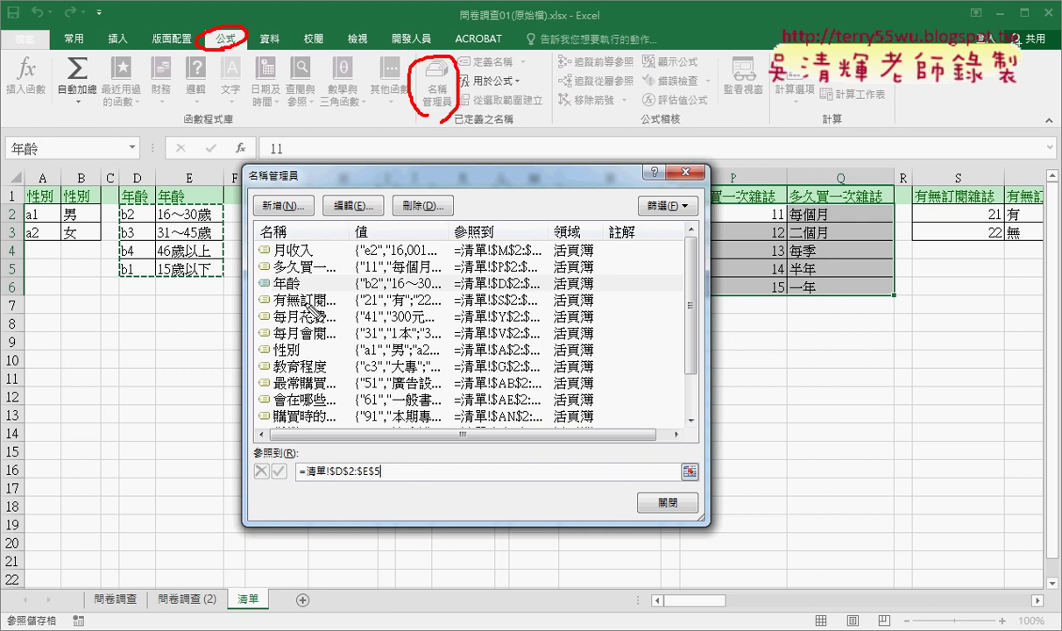
left_click_drag(309, 278, 318, 294)
left_click_drag(112, 202, 120, 273)
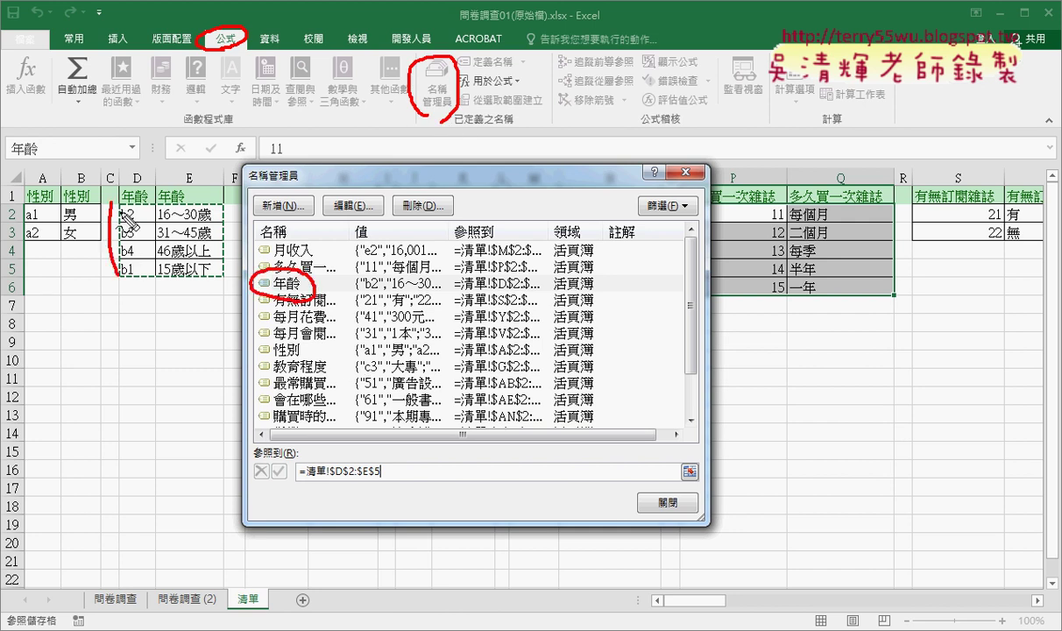
mouse_move(158, 197)
left_mouse_down()
mouse_move(226, 226)
mouse_move(102, 283)
left_mouse_up()
left_click_drag(379, 479, 296, 481)
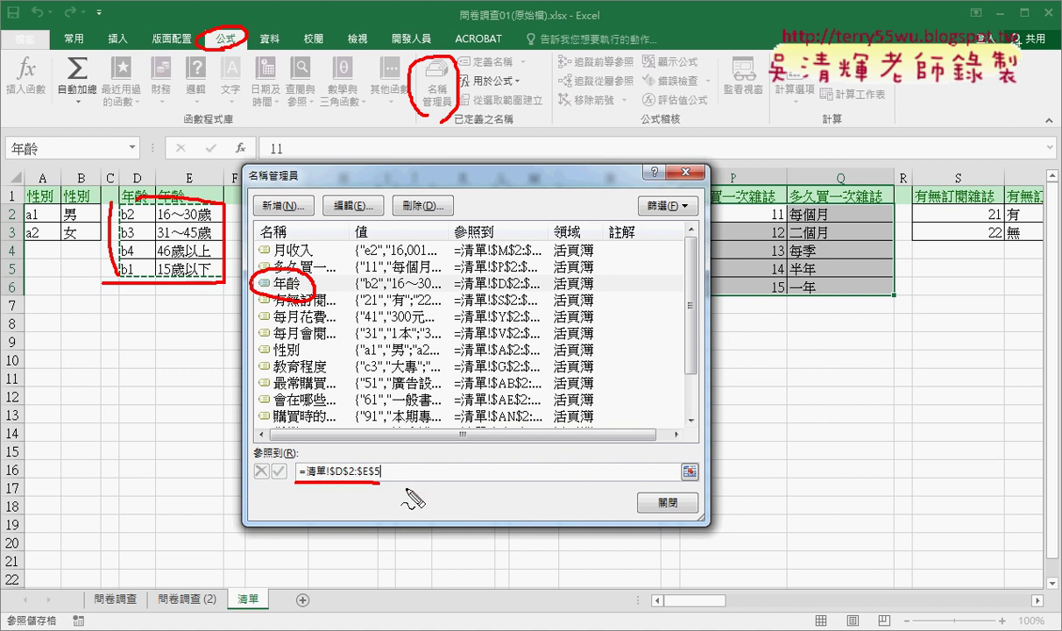
left_click_drag(268, 456, 313, 433)
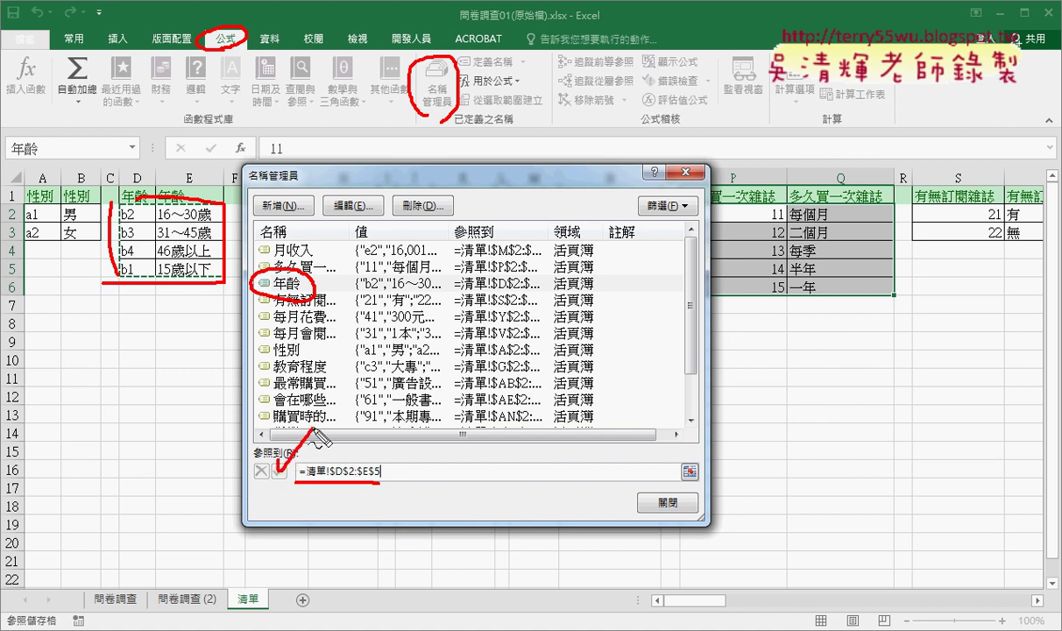
key("Escape")
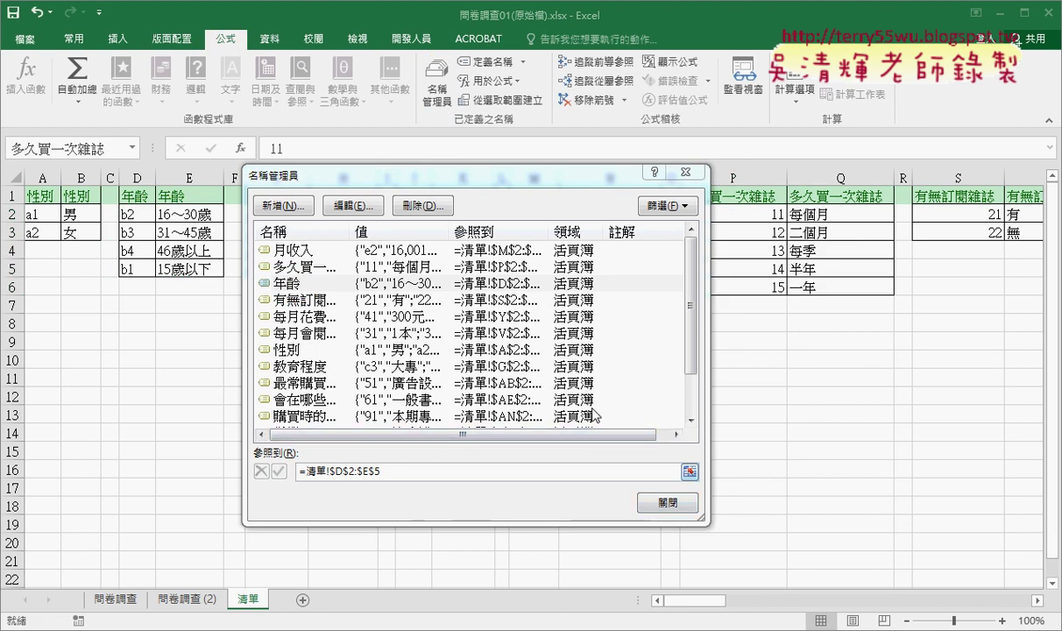
Widen the Name Manager, select all defined names to review them, and close it.
left_click_drag(708, 268, 832, 269)
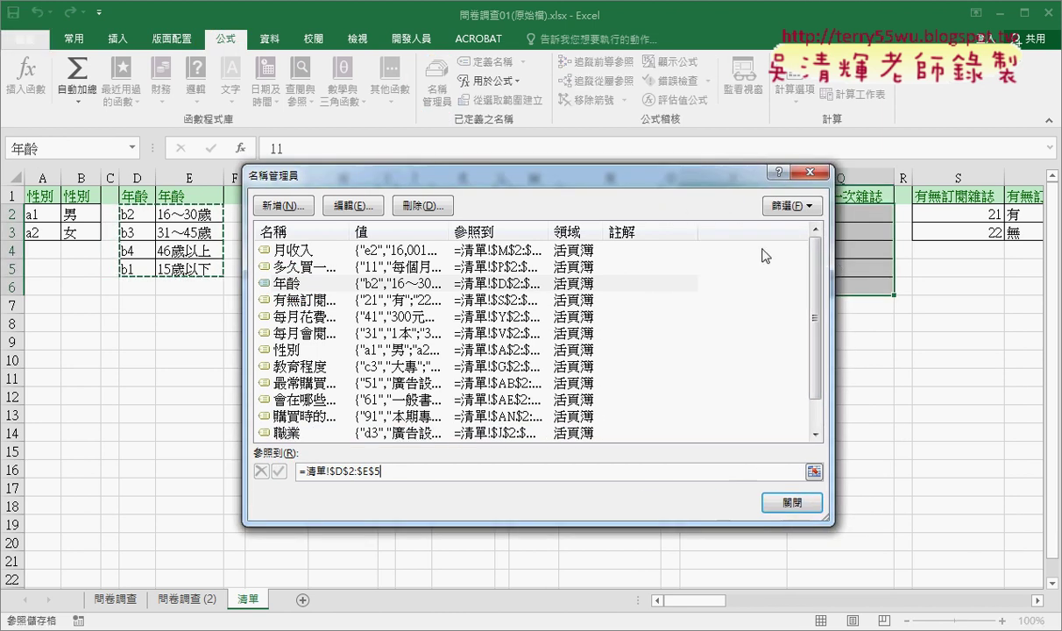
left_click_drag(298, 250, 450, 564)
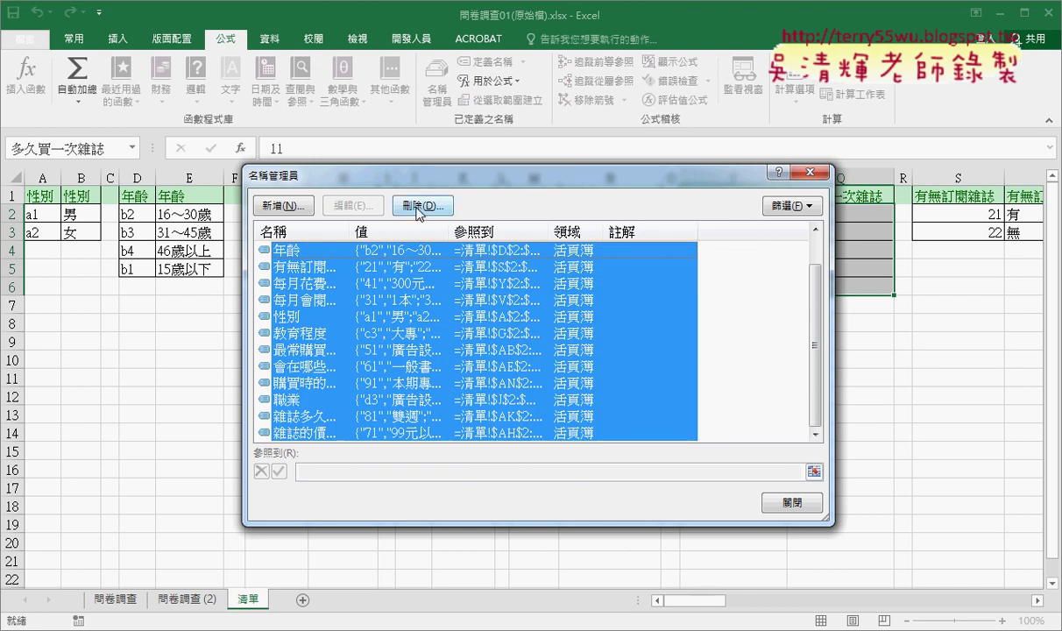
left_click(787, 505)
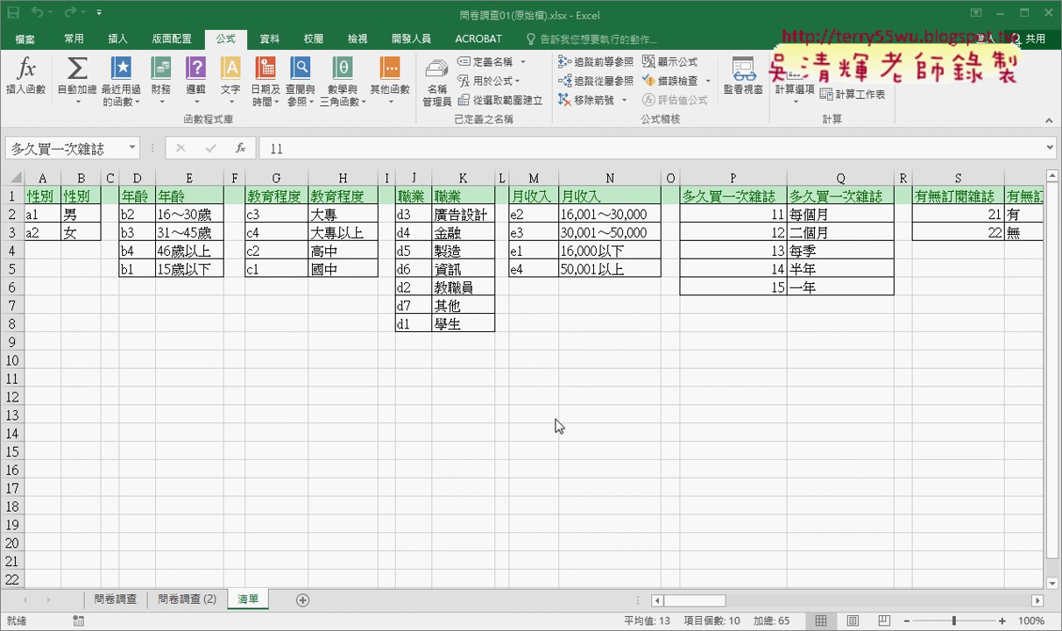
On 問卷調查 (2), open the Function Arguments for B2's VLOOKUP formula.
left_click(198, 601)
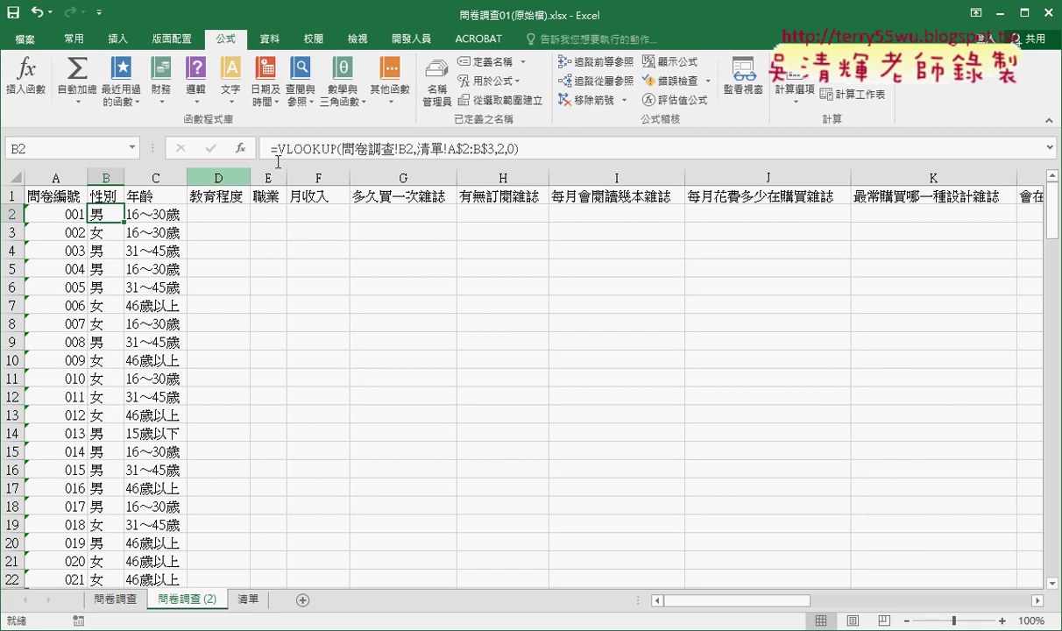
left_click(313, 149)
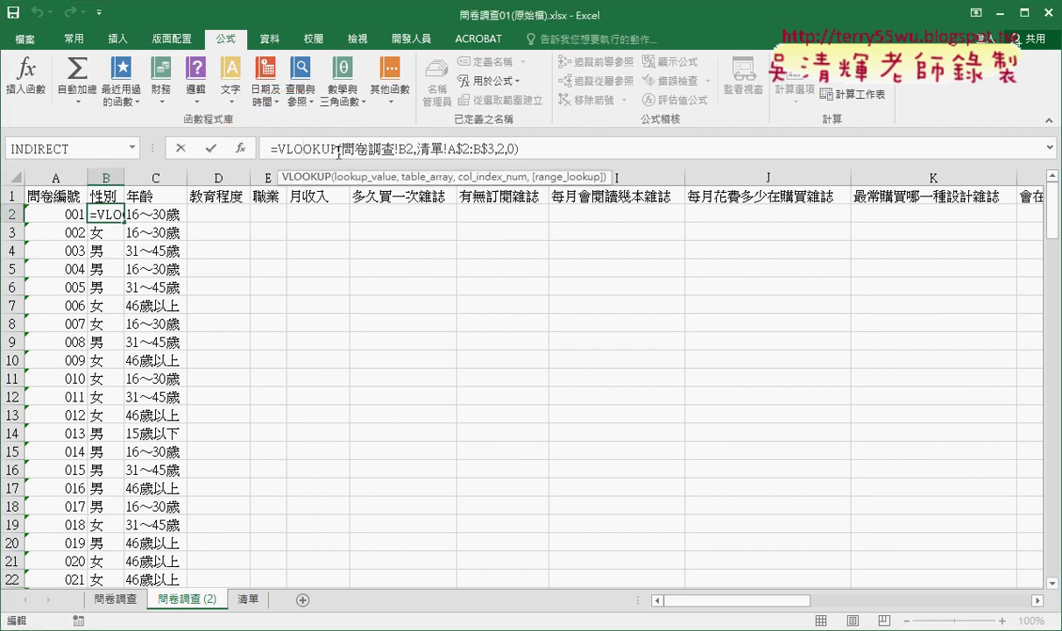
left_click(240, 149)
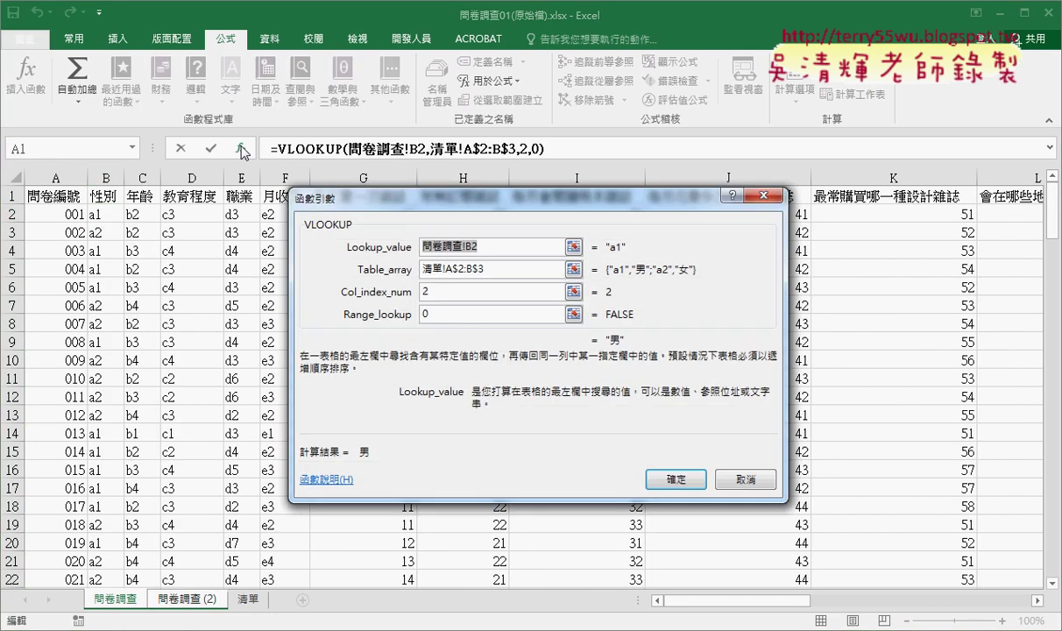
Replace B2's Table_array 清單!A$2:B$3 with the pasted name 性別 and explain the arguments.
left_click(499, 269)
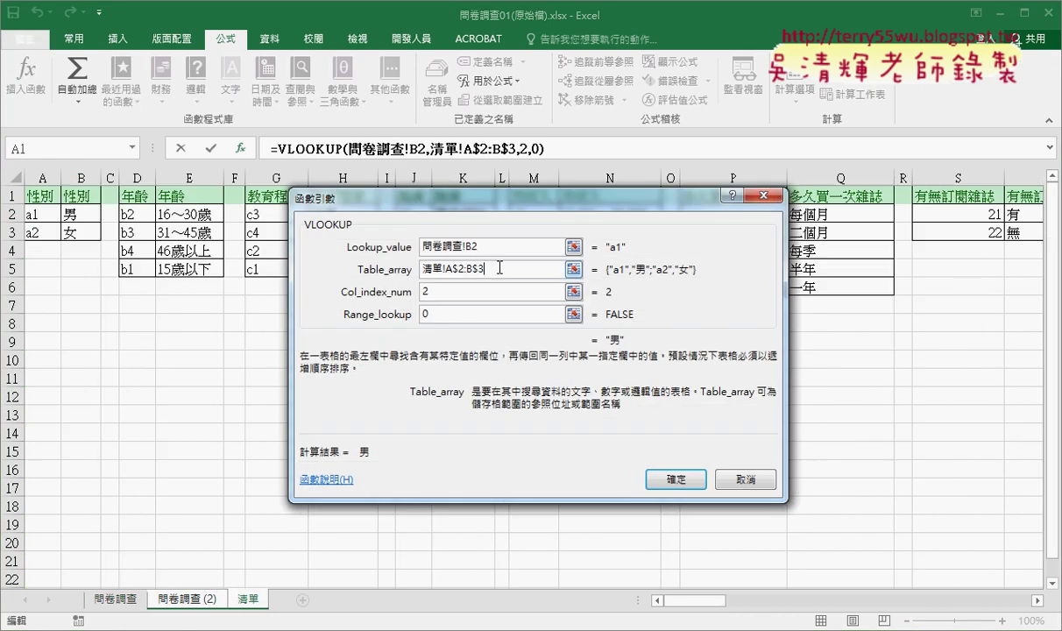
left_click_drag(504, 269, 419, 270)
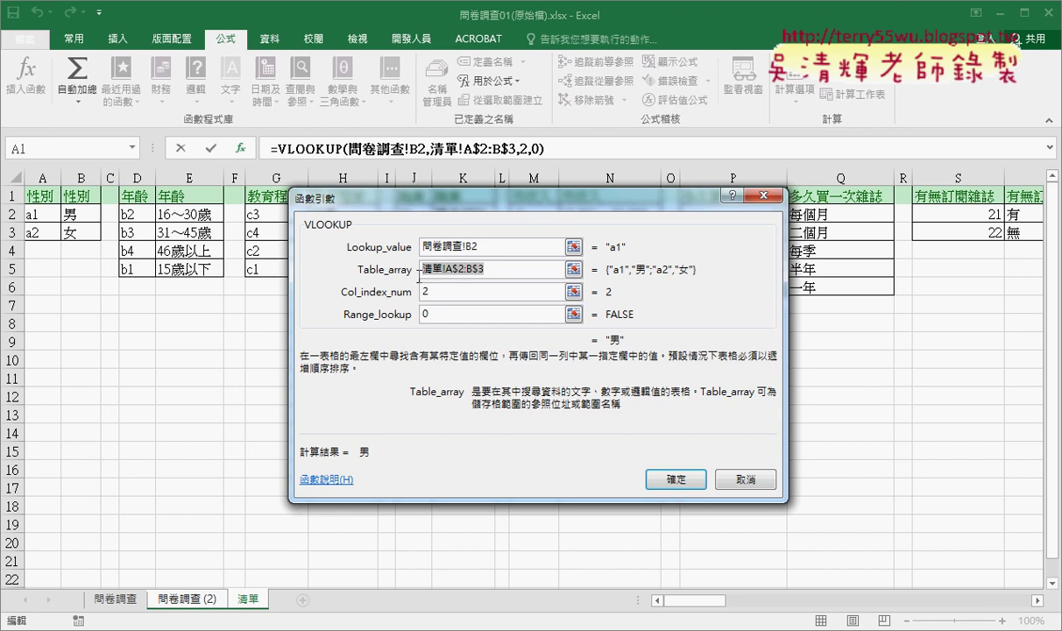
key("Delete")
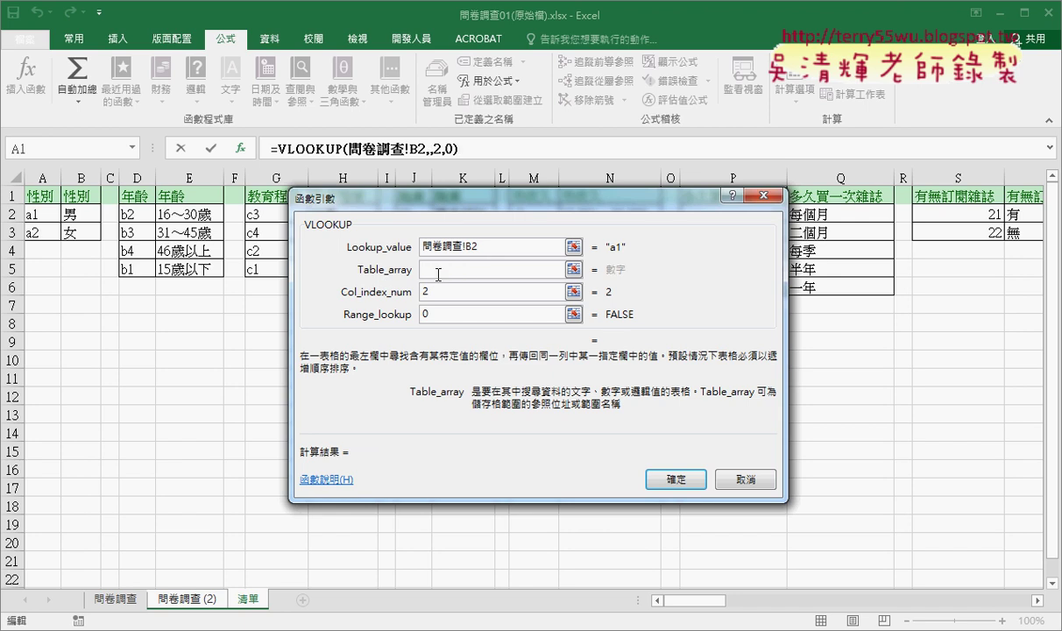
key("F3")
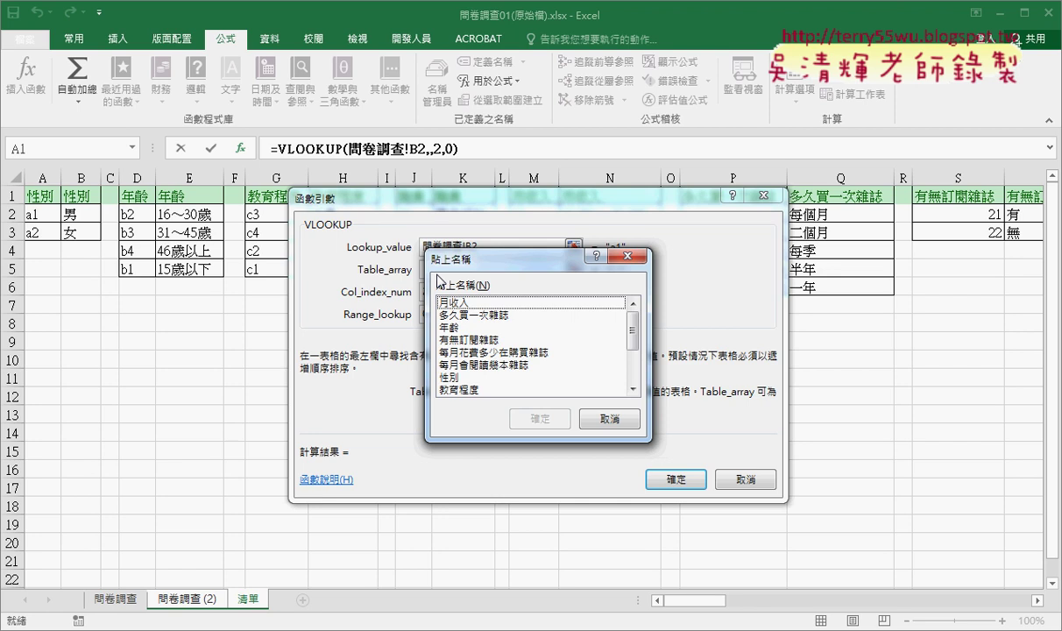
left_click_drag(631, 335, 630, 359)
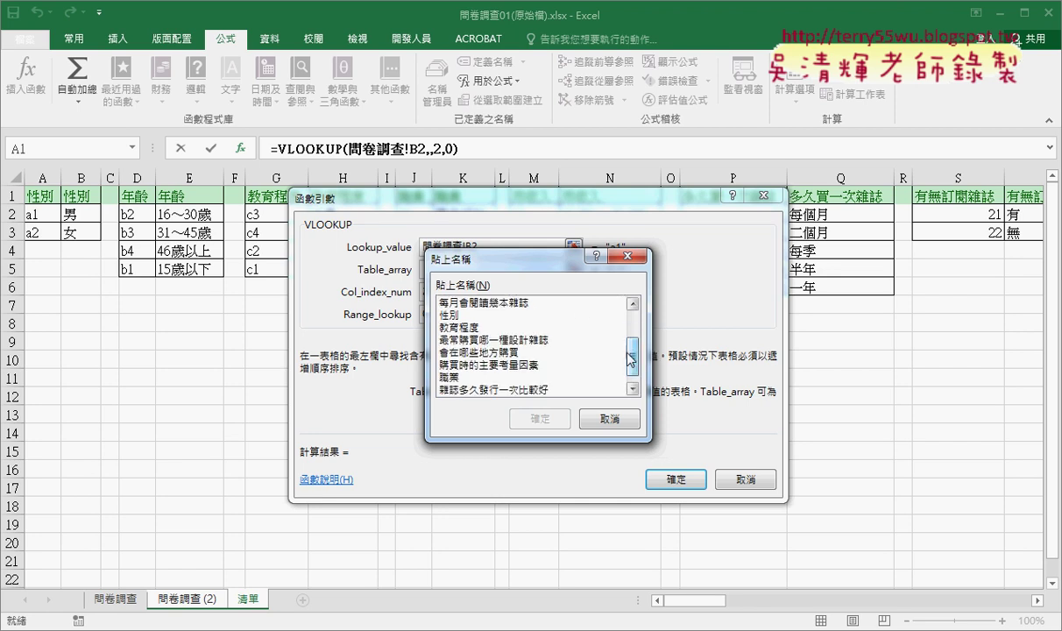
double_click(474, 314)
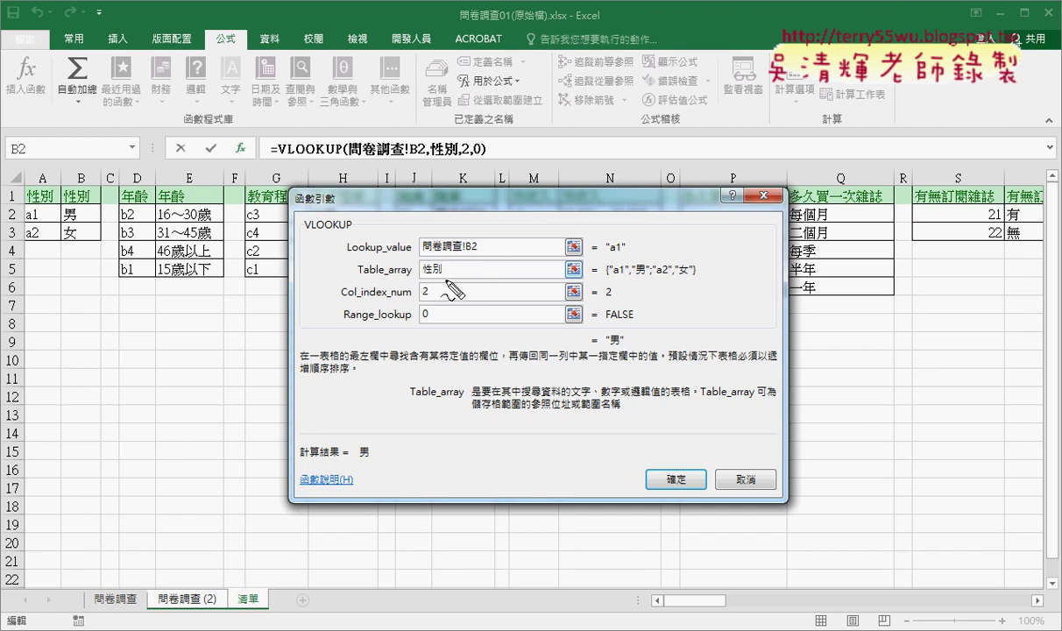
mouse_move(422, 279)
left_mouse_down()
mouse_move(441, 280)
mouse_move(424, 275)
left_mouse_up()
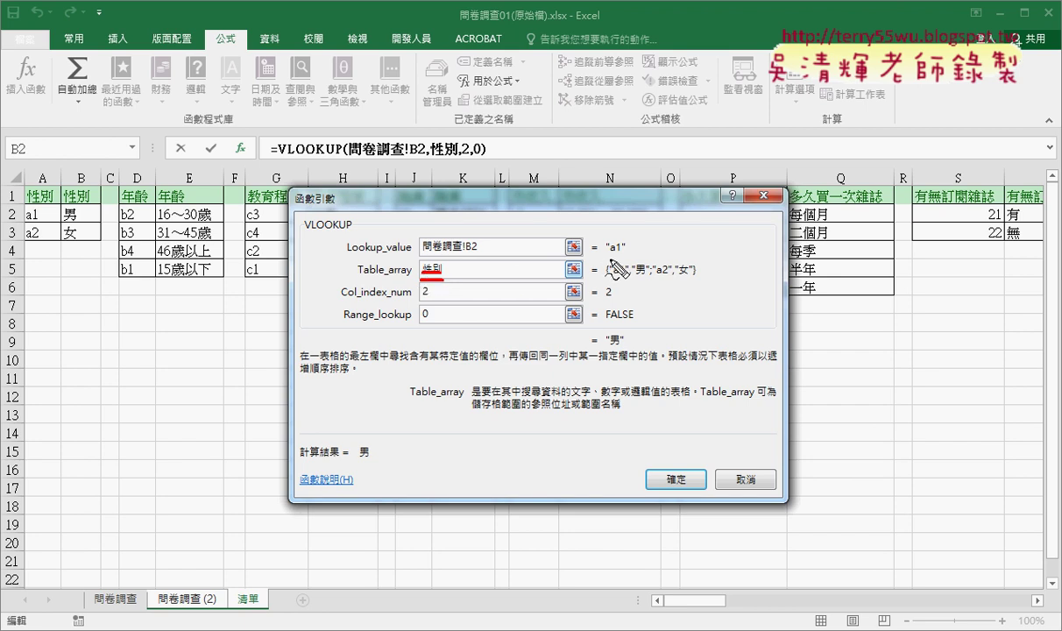
mouse_move(604, 258)
left_mouse_down()
mouse_move(624, 258)
mouse_move(624, 281)
mouse_move(639, 277)
left_mouse_up()
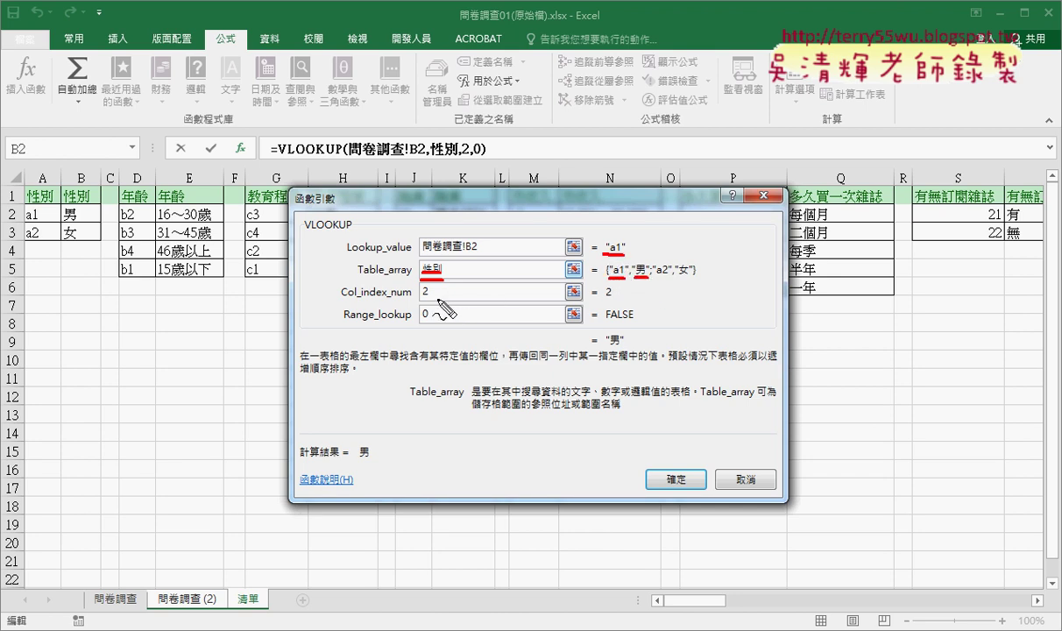
left_click_drag(423, 304, 437, 304)
key("Escape")
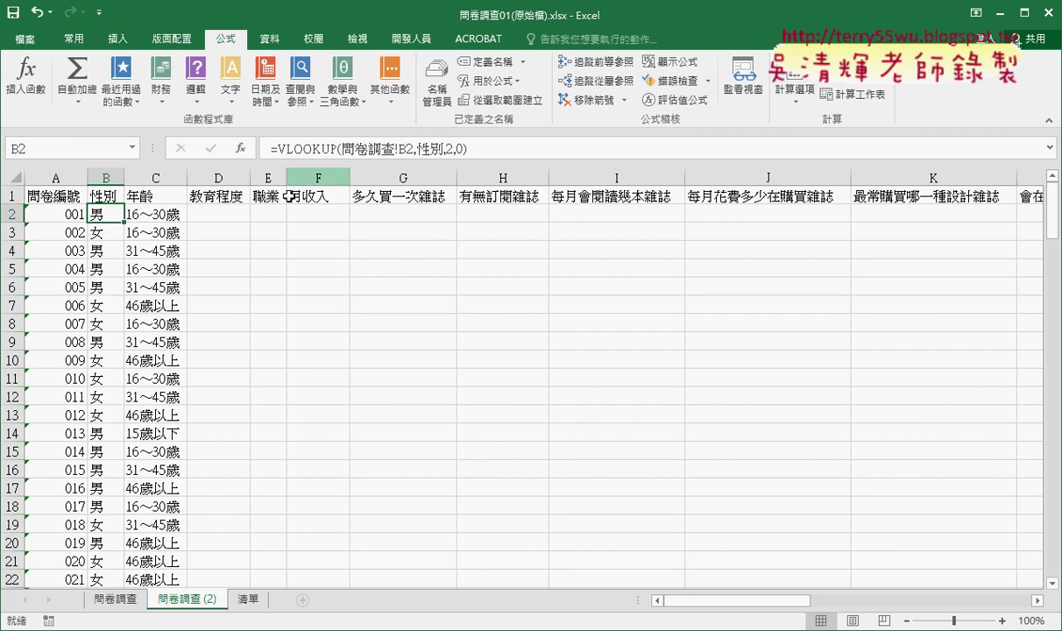
Fill B2's formula down column B, switch C2's table array to 年齡, and fill column C.
double_click(124, 223)
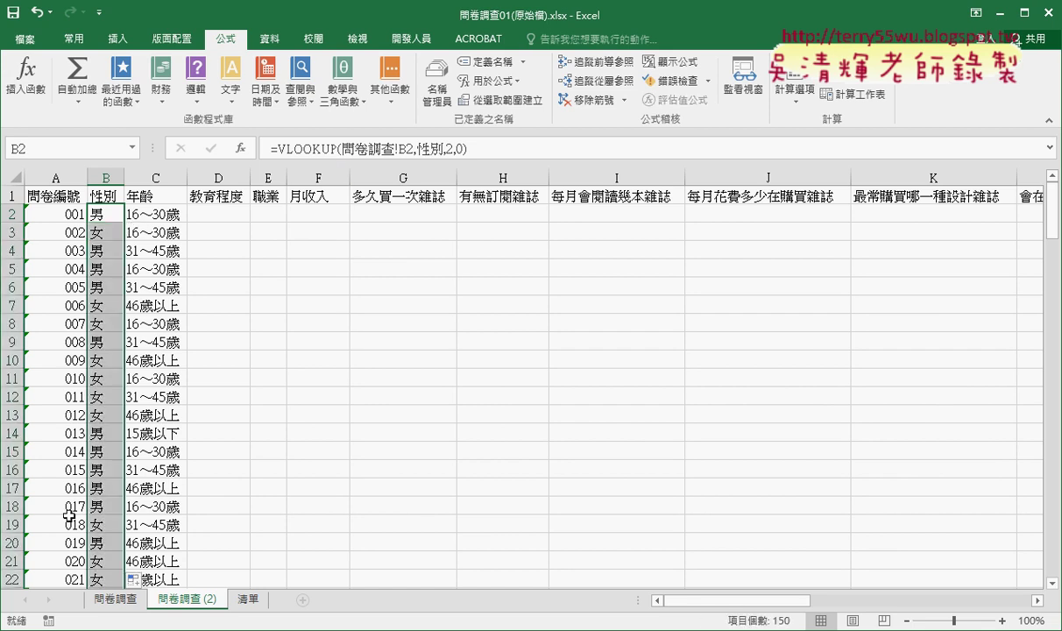
left_click(156, 210)
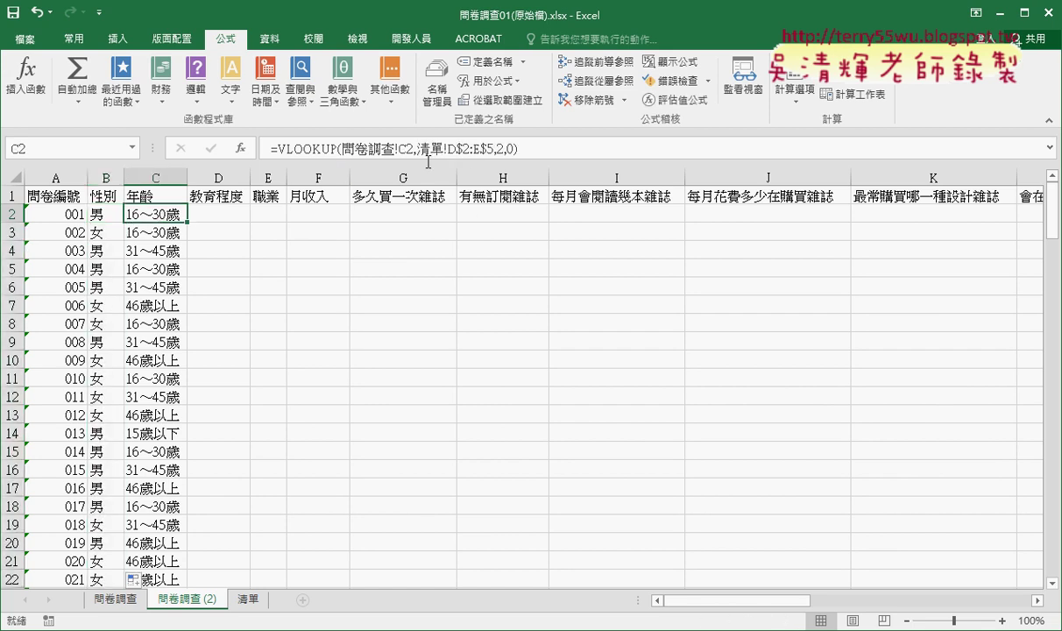
left_click(296, 149)
left_click(240, 149)
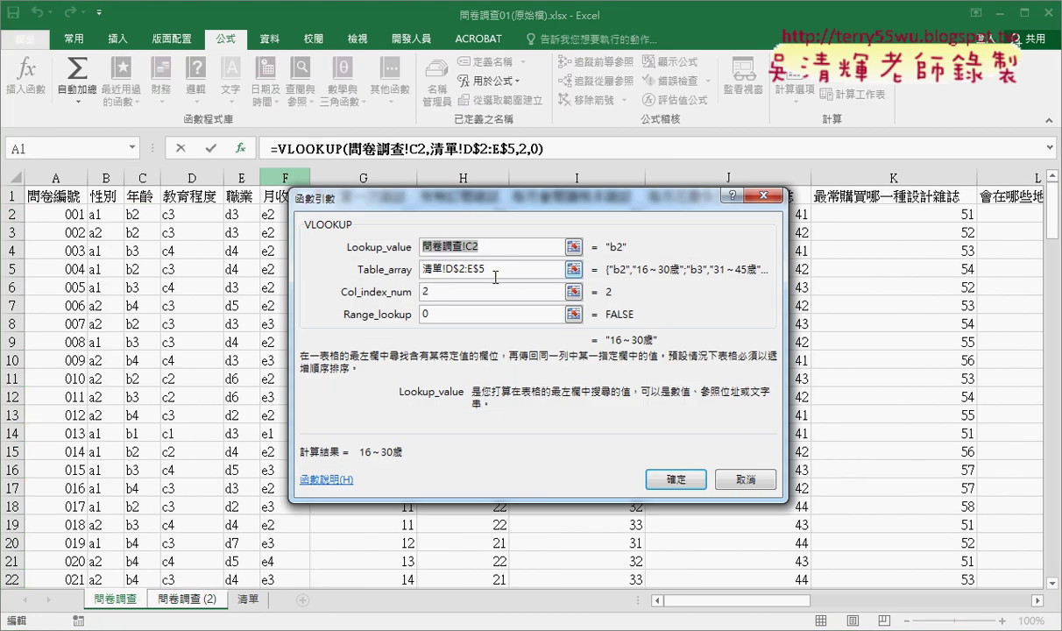
left_click_drag(481, 268, 390, 261)
key("BackSpace")
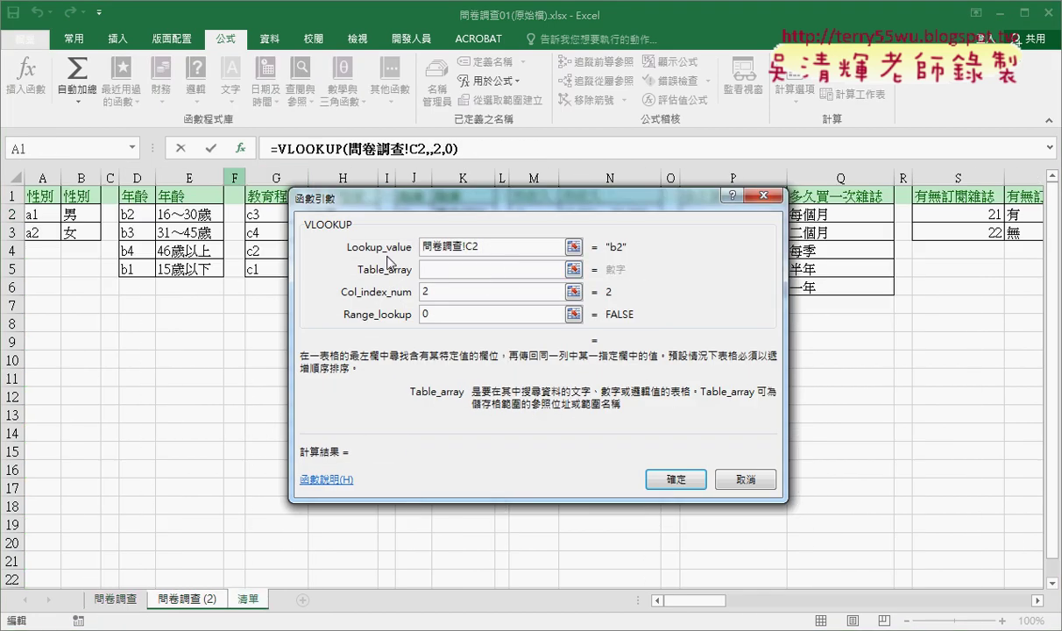
key("F3")
left_click(451, 327)
left_click(540, 418)
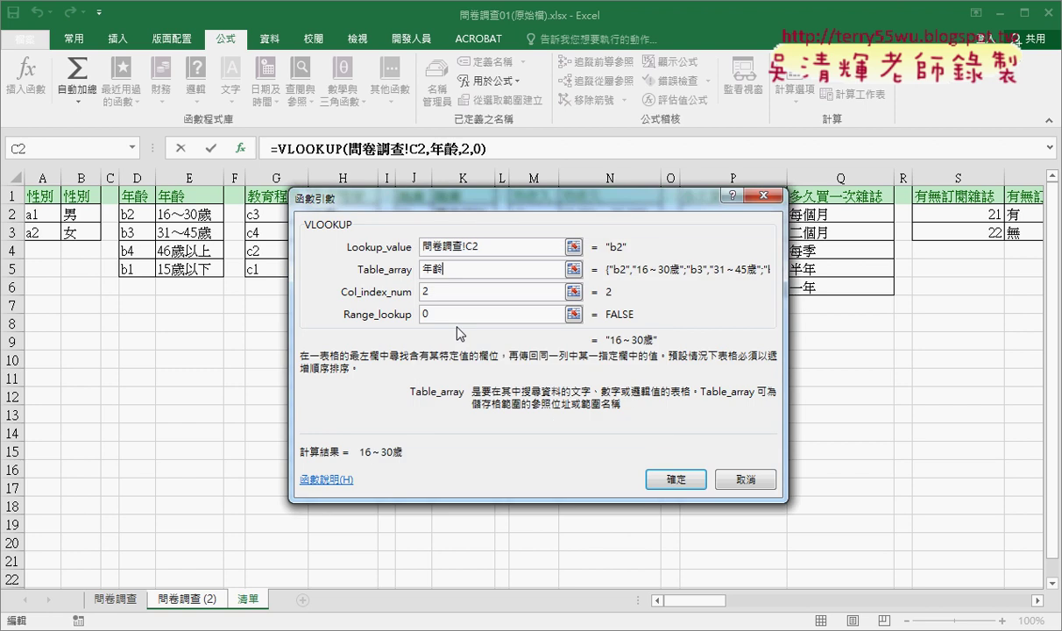
left_click(680, 479)
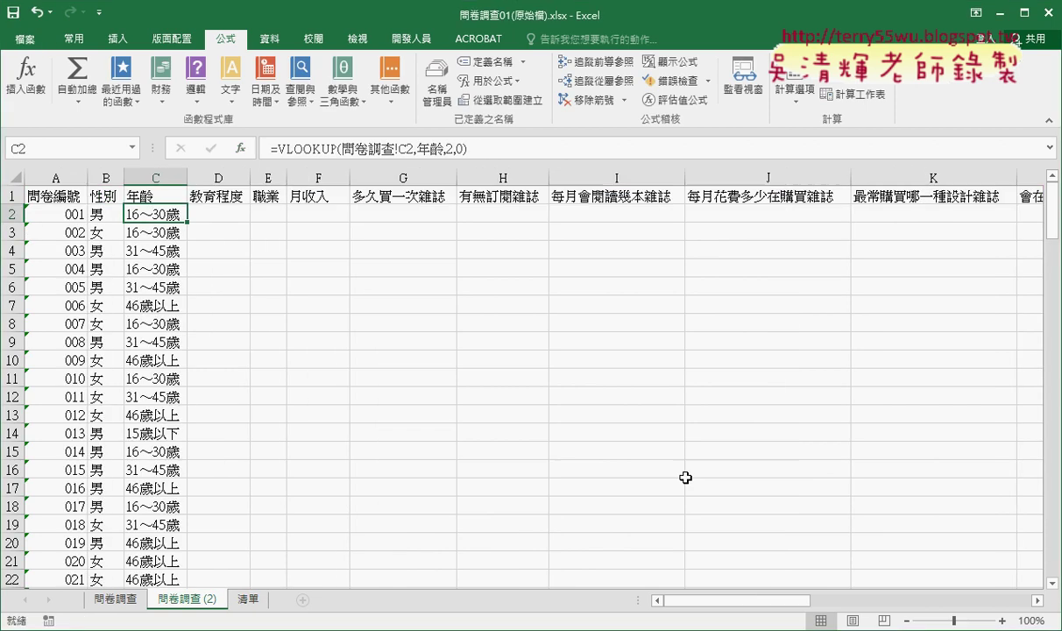
double_click(186, 222)
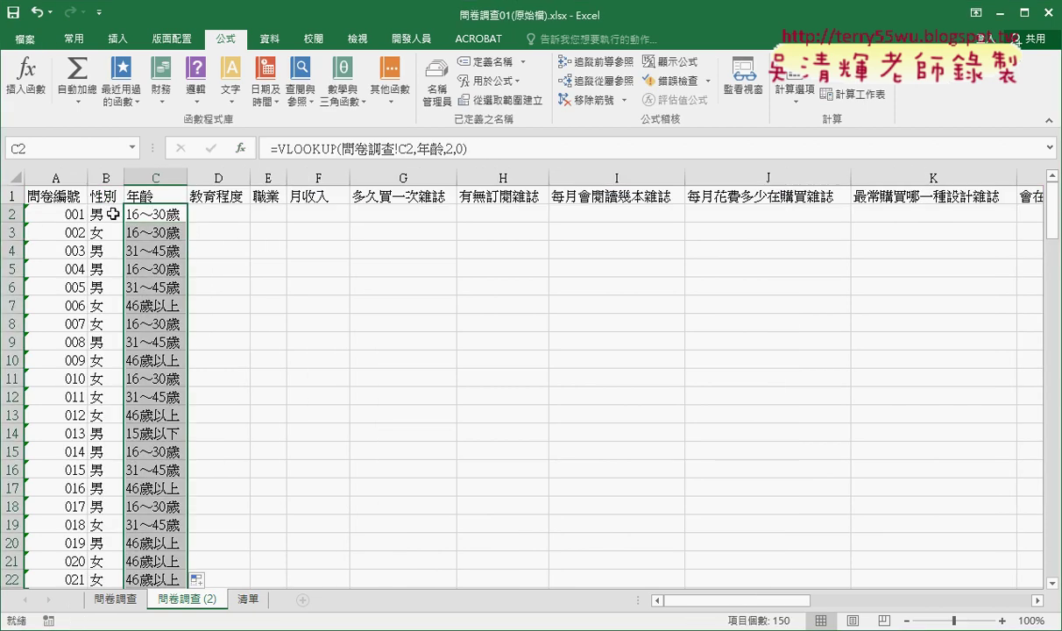
left_click(107, 213)
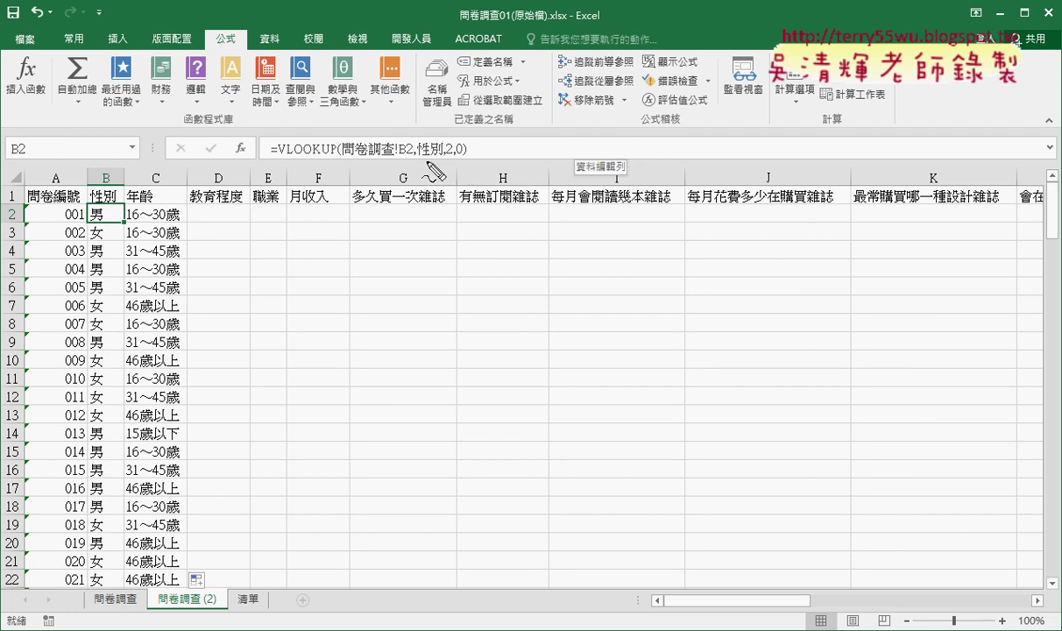
left_click_drag(451, 160, 418, 159)
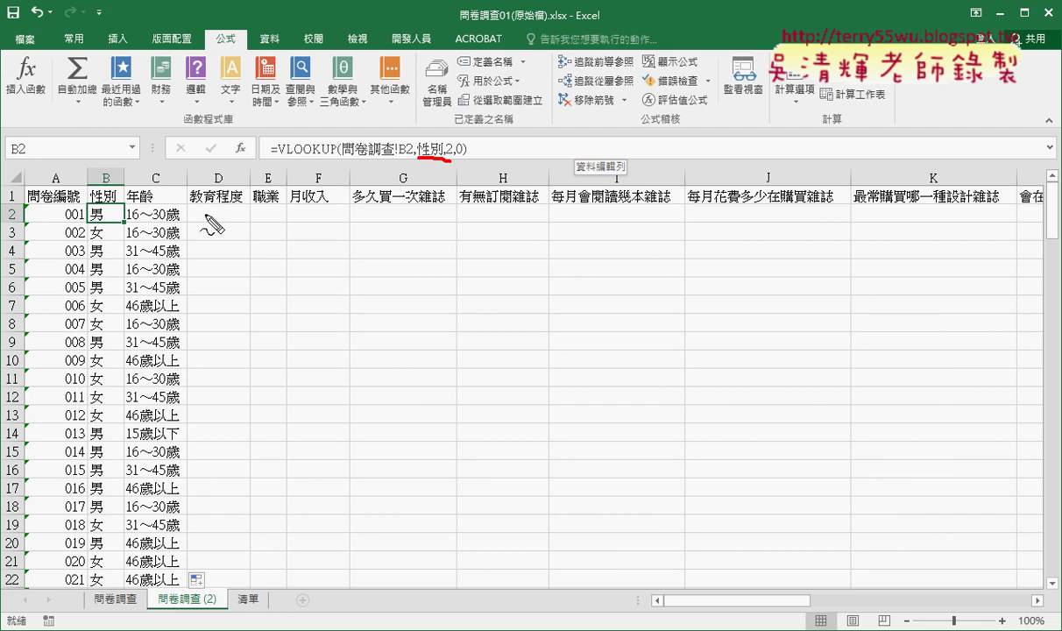
mouse_move(193, 216)
left_mouse_down()
mouse_move(309, 209)
mouse_move(299, 236)
left_mouse_up()
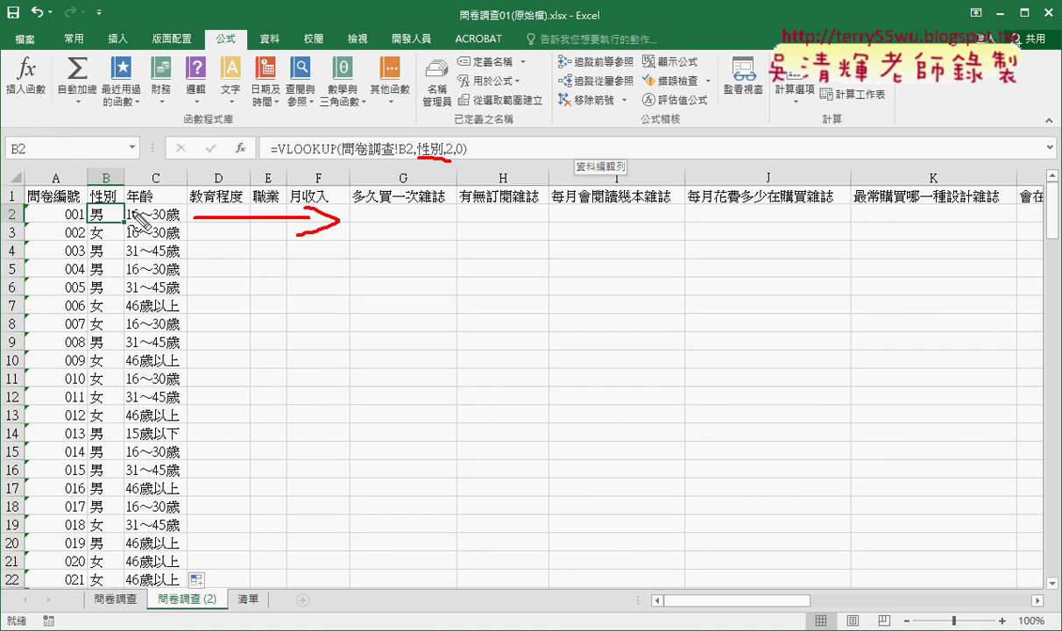
mouse_move(104, 209)
left_mouse_down()
mouse_move(98, 216)
mouse_move(104, 209)
left_mouse_up()
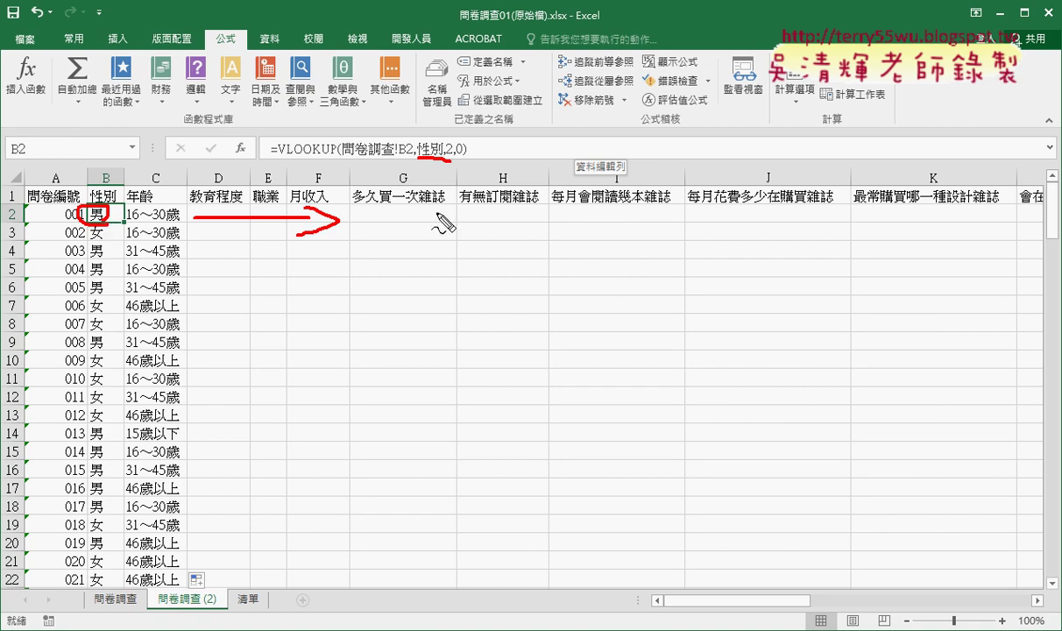
left_click_drag(423, 163, 451, 162)
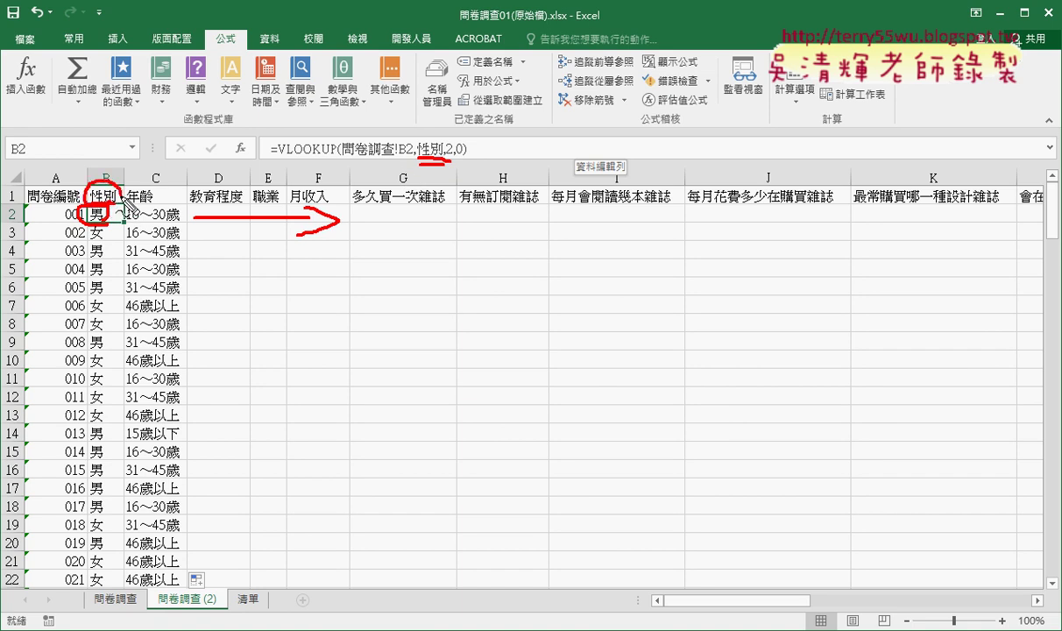
left_click_drag(113, 214, 105, 212)
left_click_drag(160, 188, 156, 194)
mouse_move(238, 190)
left_mouse_down()
mouse_move(245, 202)
mouse_move(279, 207)
left_mouse_up()
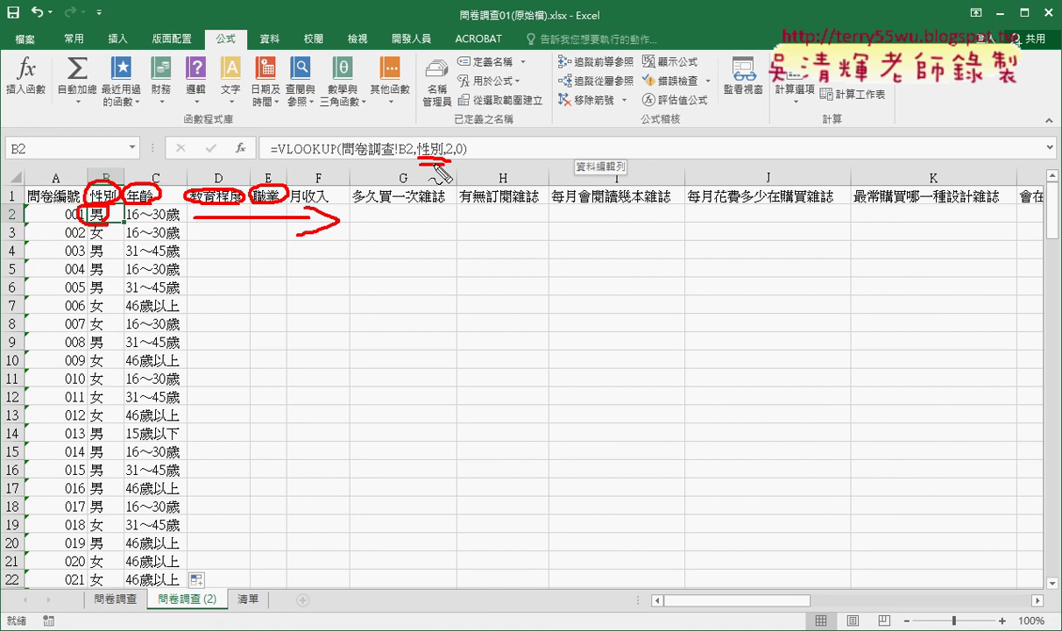
key("Escape")
Change B2's VLOOKUP table array from 性別 to cell B1, which yields #N/A.
double_click(105, 210)
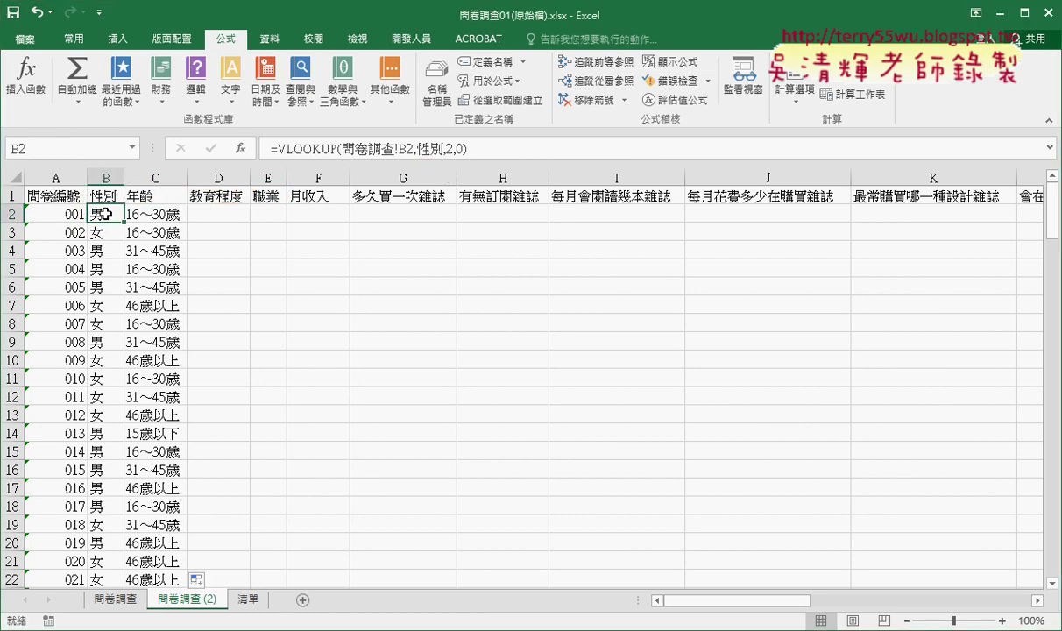
left_click(274, 155)
left_click(240, 149)
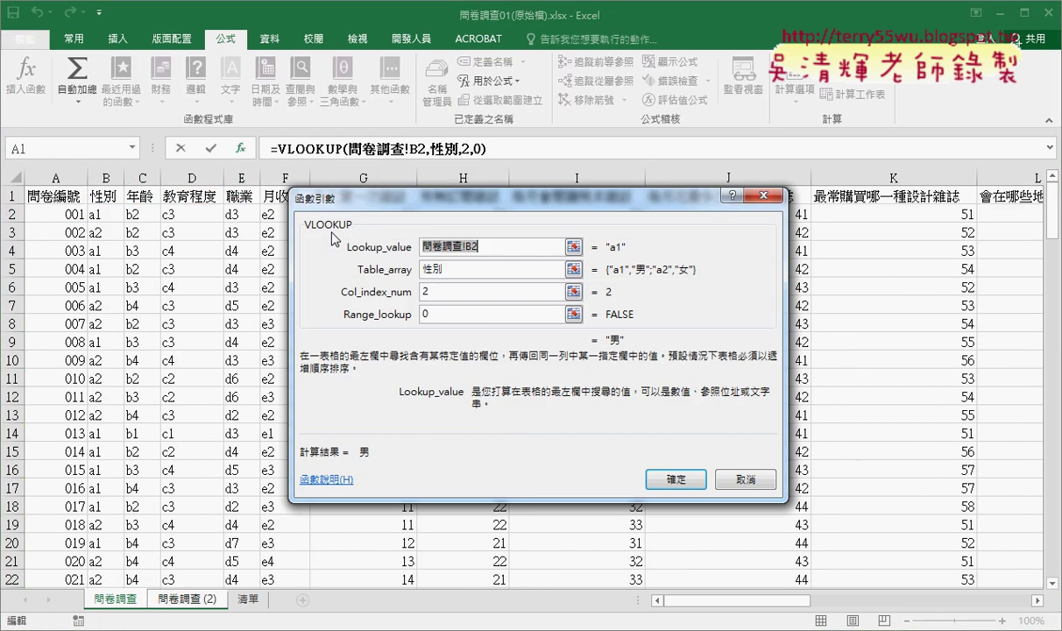
left_click(421, 272)
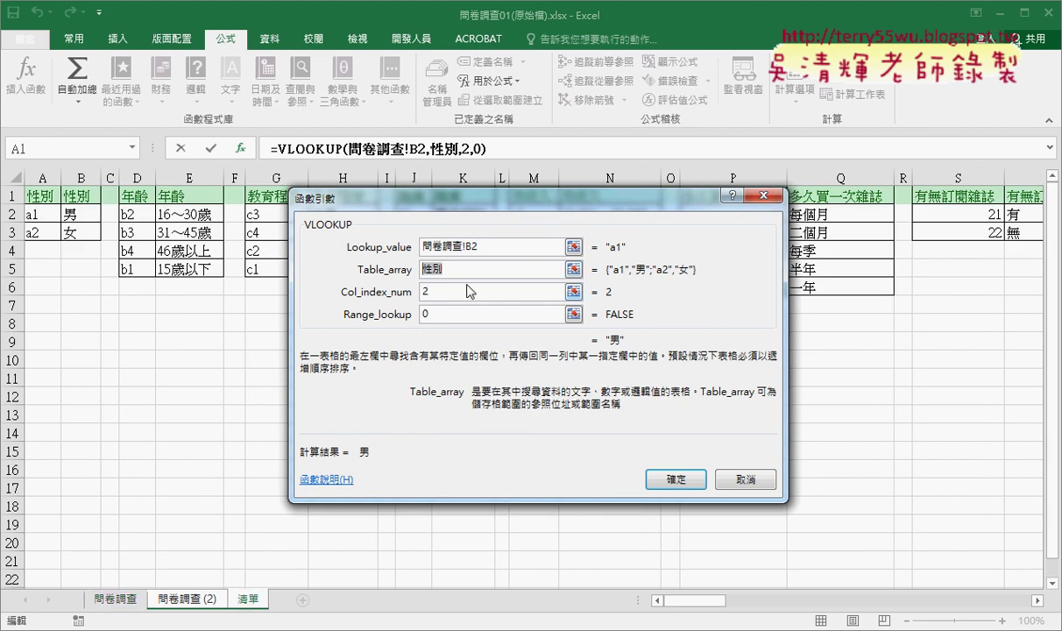
key("BackSpace")
key("BackSpace")
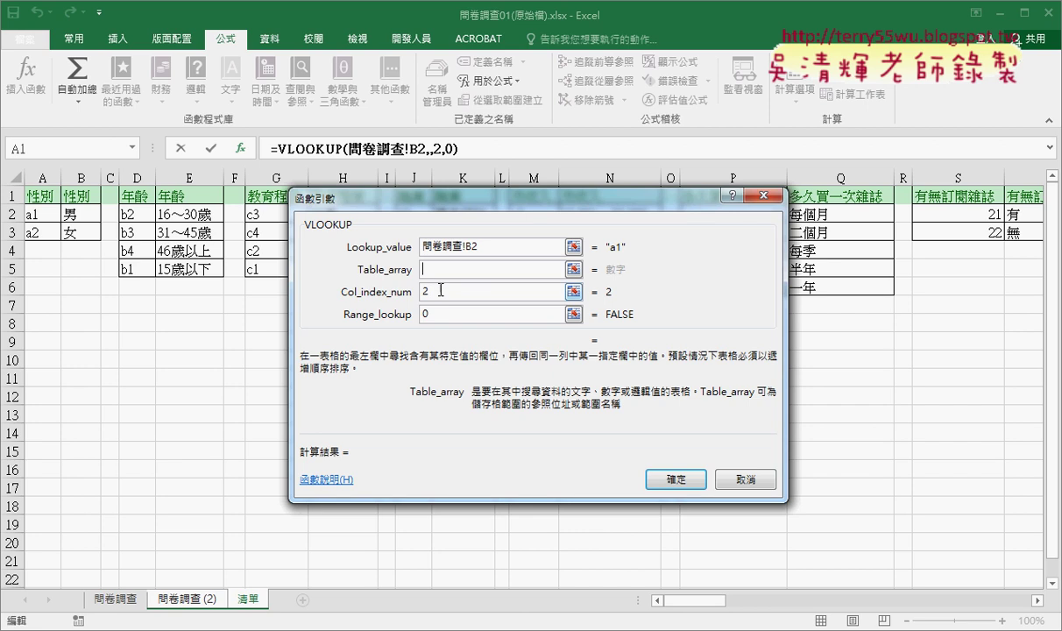
left_click(434, 291)
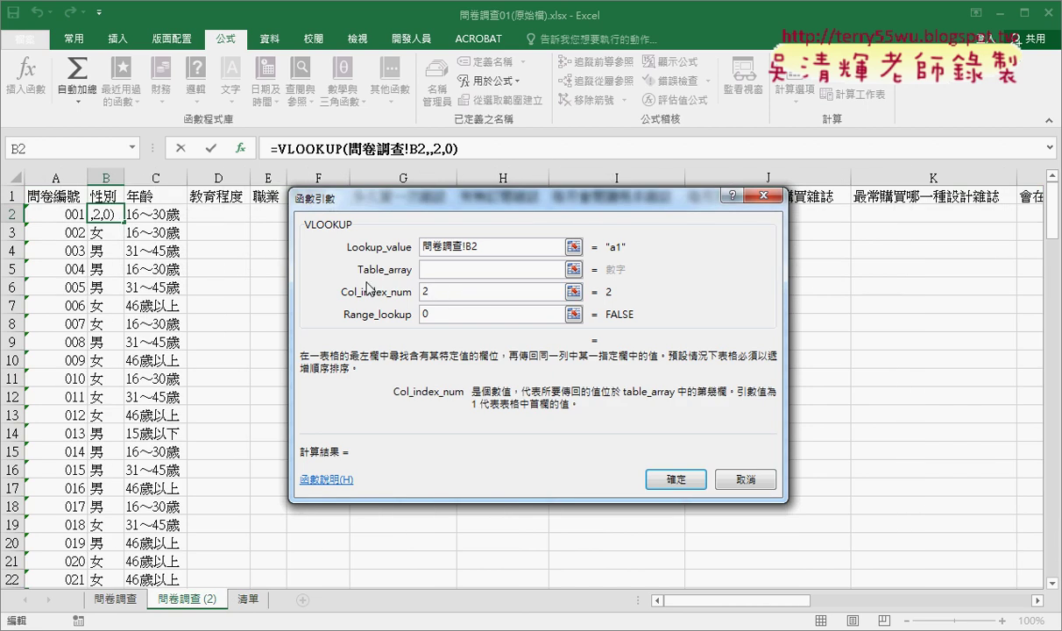
left_click(422, 269)
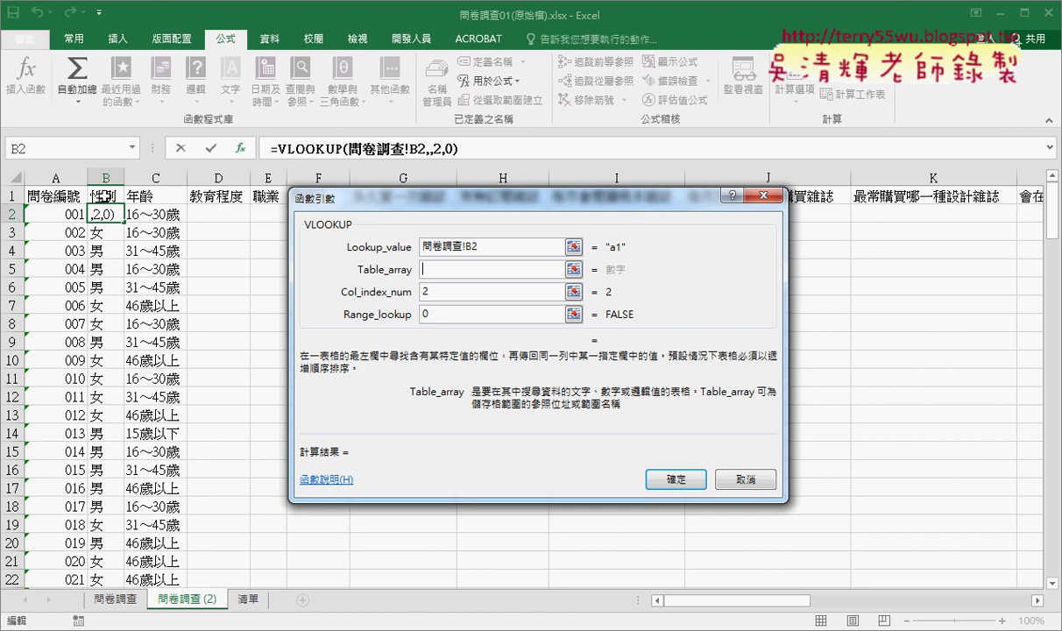
left_click(105, 196)
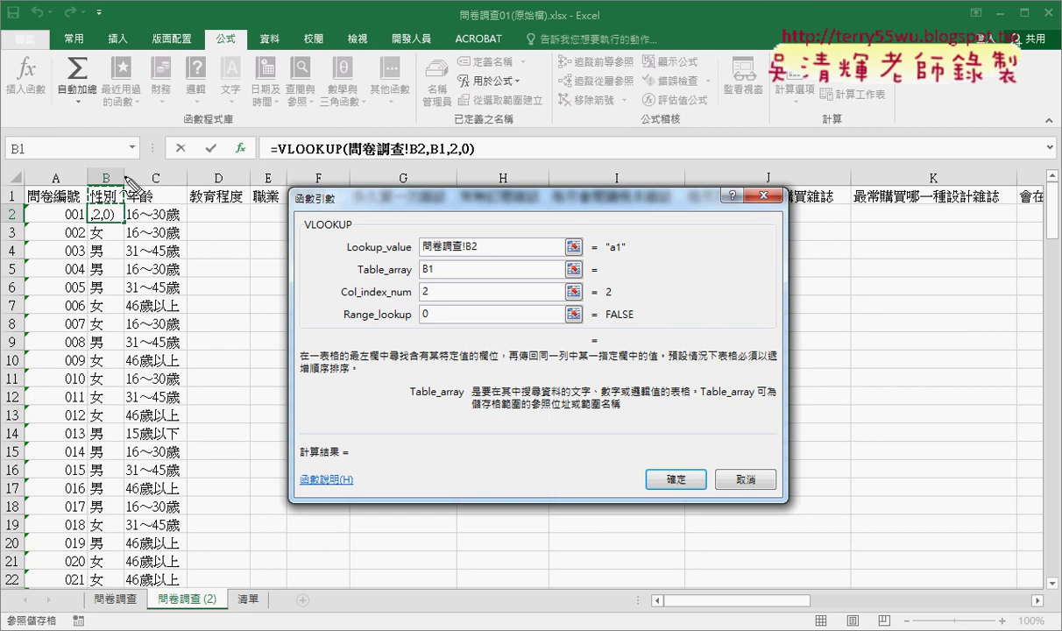
mouse_move(115, 180)
left_mouse_down()
mouse_move(118, 195)
mouse_move(398, 279)
mouse_move(424, 273)
left_mouse_up()
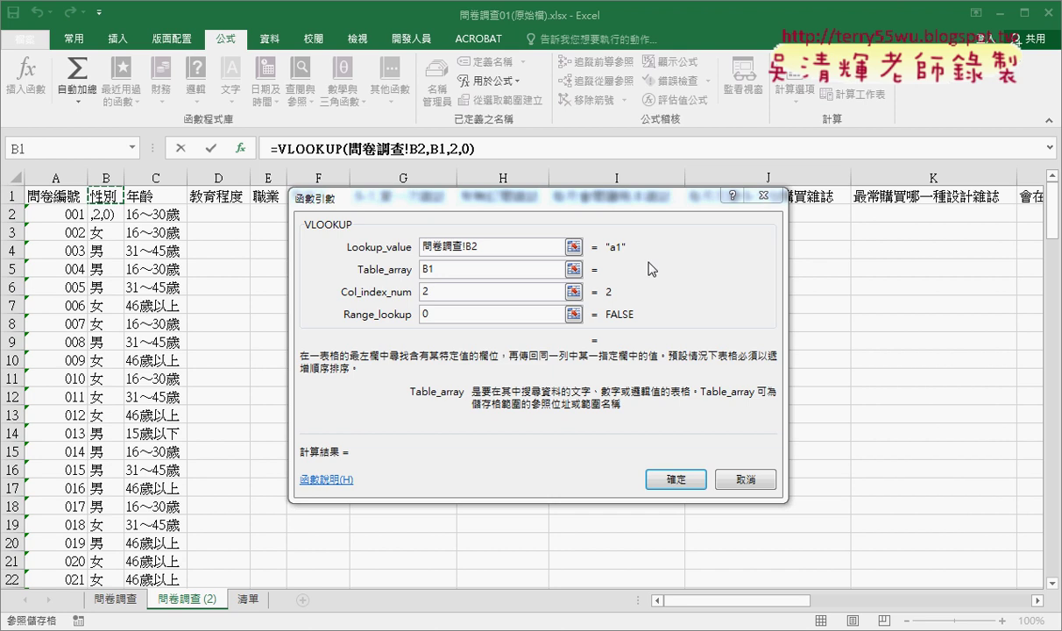
left_click(673, 480)
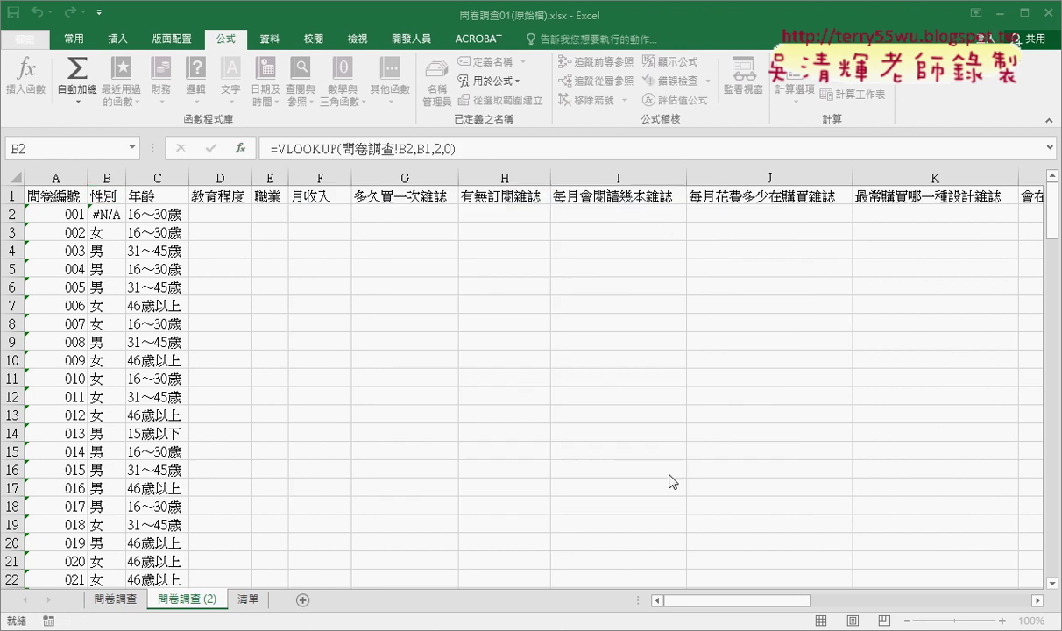
Reopen B2's VLOOKUP arguments to inspect the B1 table array behind the #N/A.
left_click(106, 215)
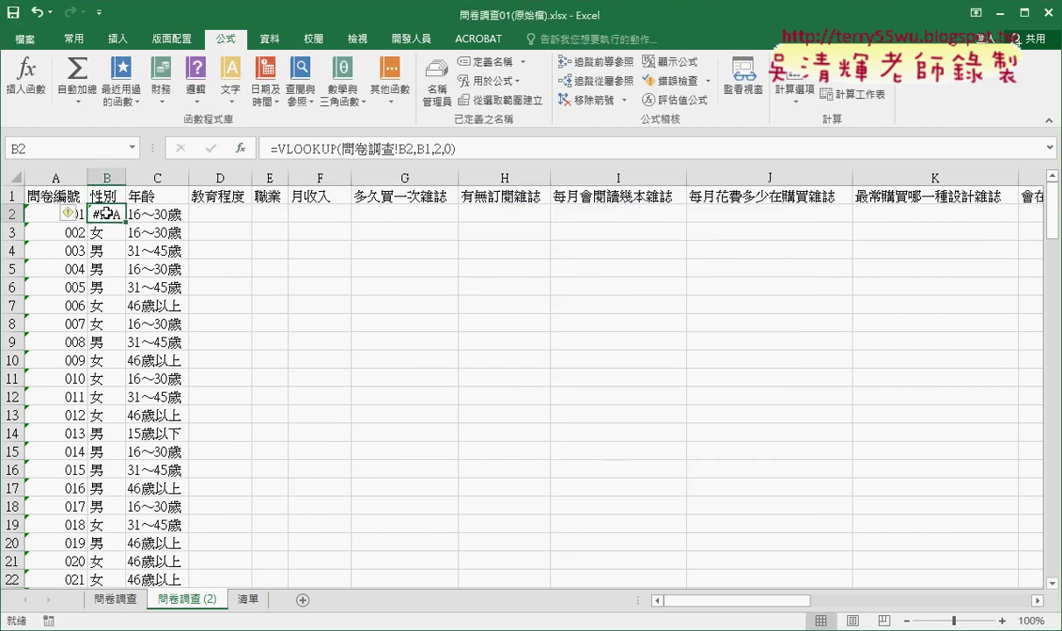
left_click(298, 150)
left_click(240, 148)
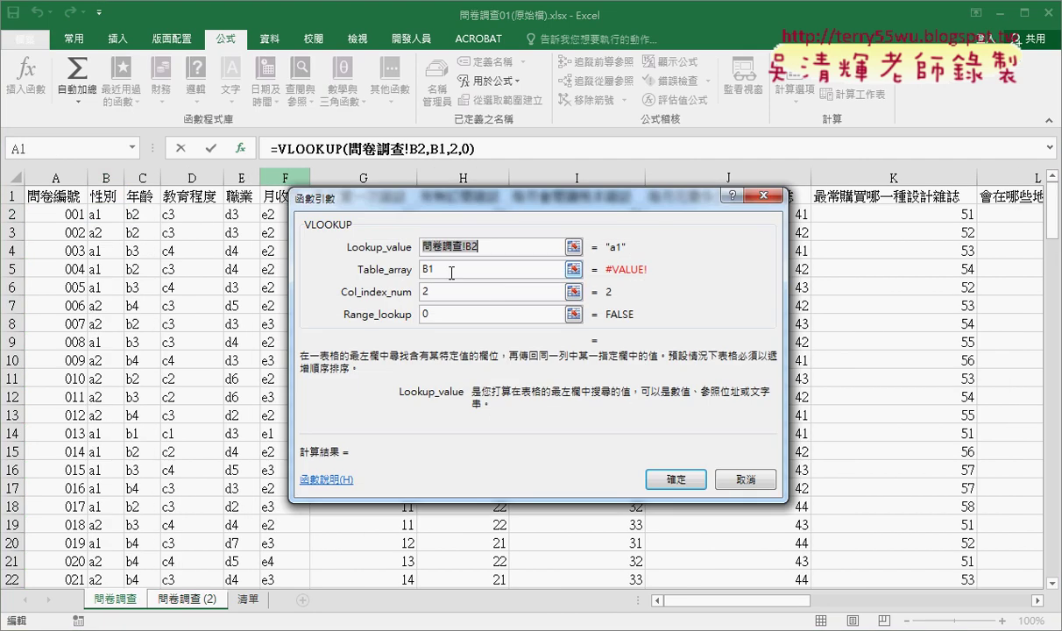
left_click(537, 274)
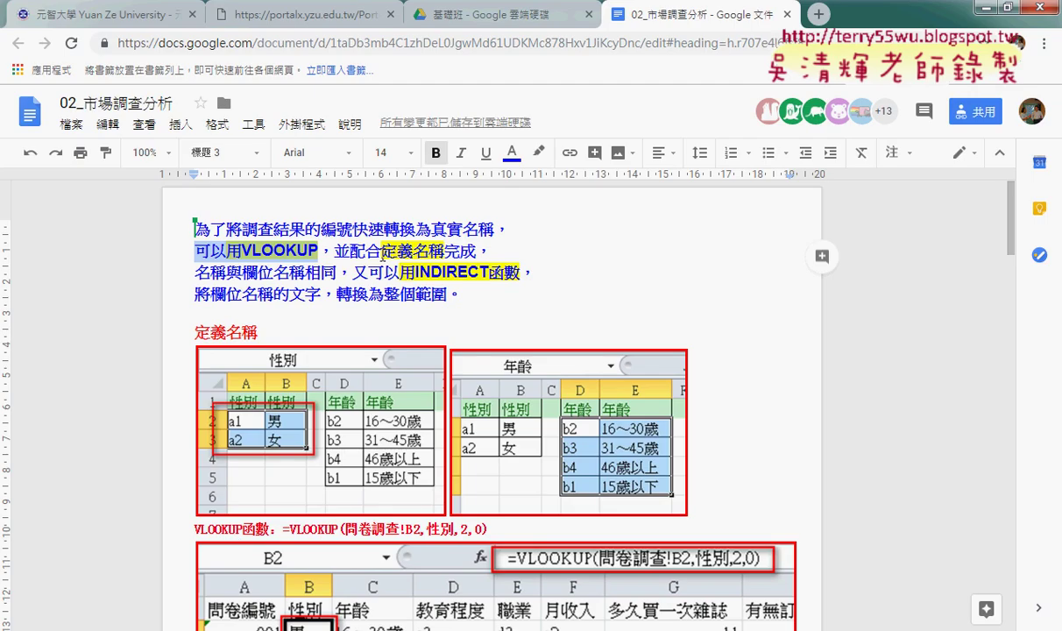
Highlight the notes' lines about VLOOKUP with defined names and INDIRECT.
mouse_move(383, 253)
left_mouse_down()
mouse_move(371, 252)
mouse_move(453, 253)
left_mouse_up()
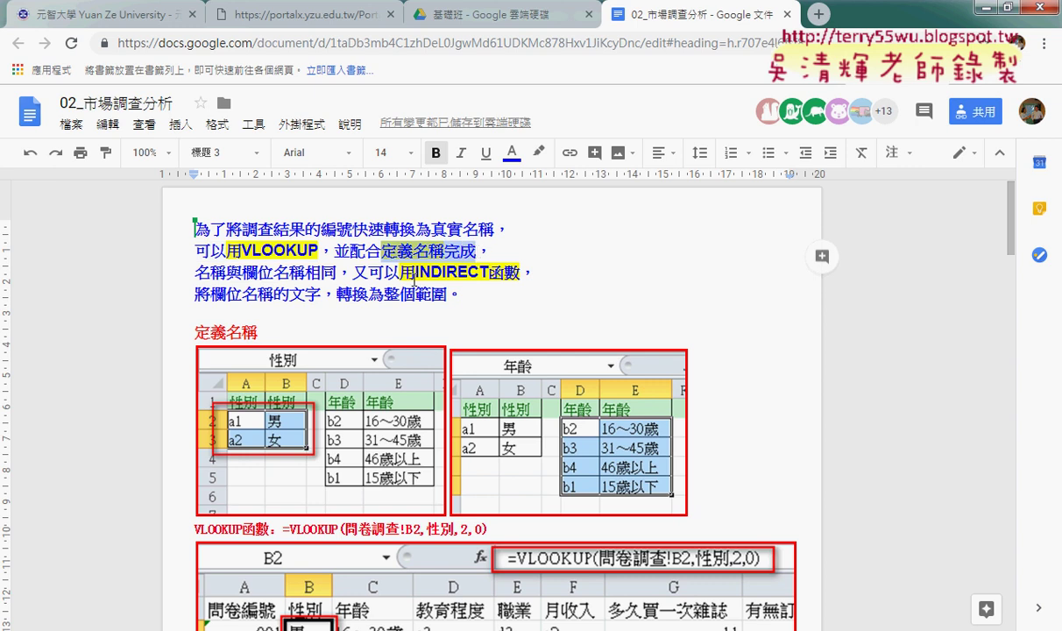
left_click_drag(413, 273, 520, 272)
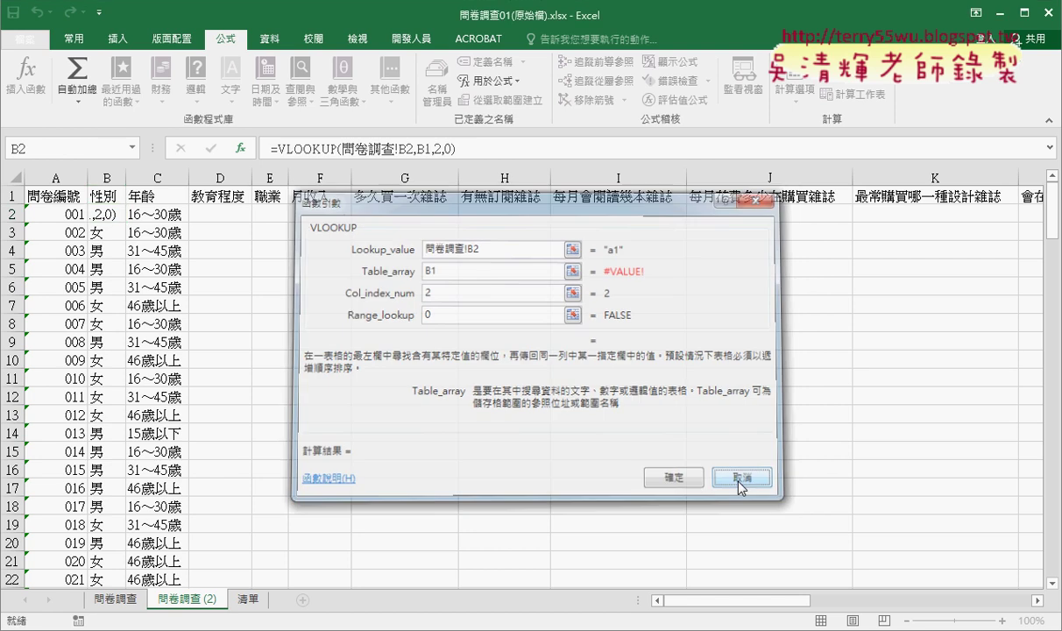
Cancel the argument edit and confirm on 清單 that A2:B3 is named 性別.
left_click(745, 480)
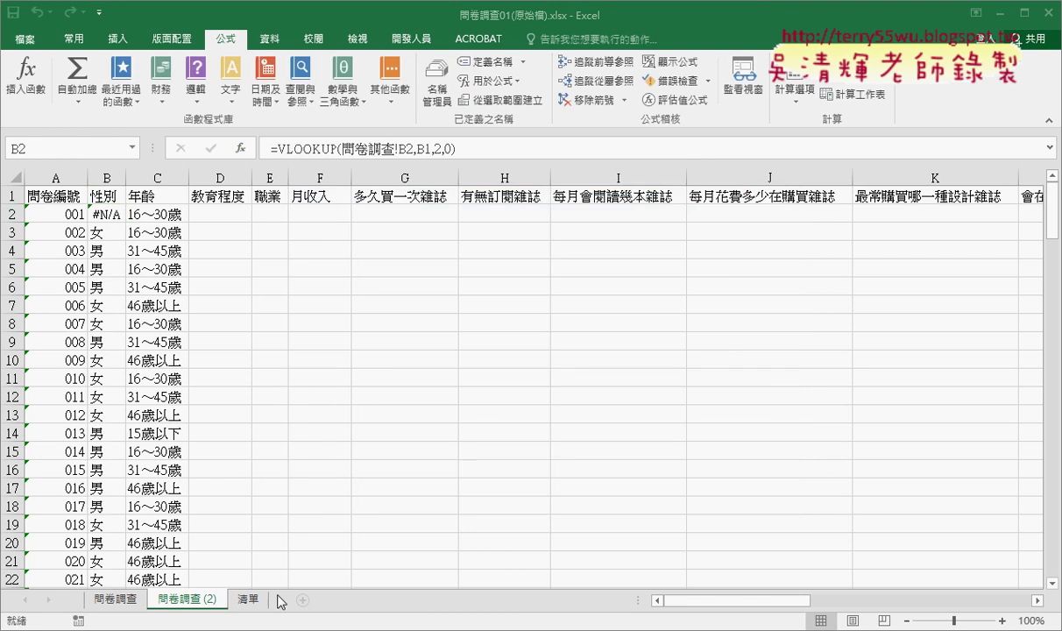
left_click(248, 599)
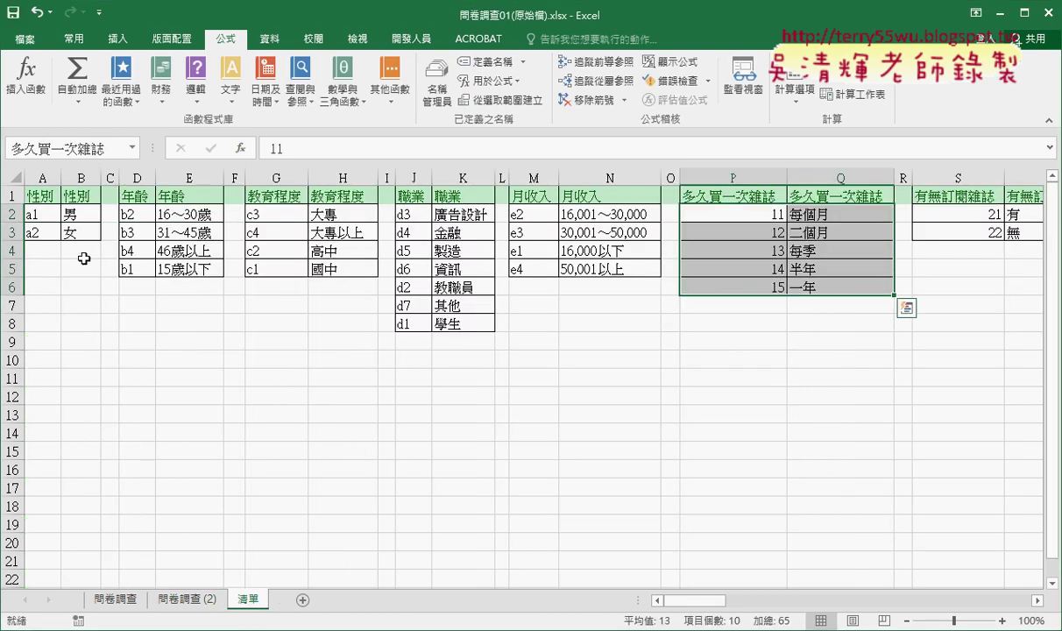
left_click(53, 219)
left_click_drag(53, 219, 87, 230)
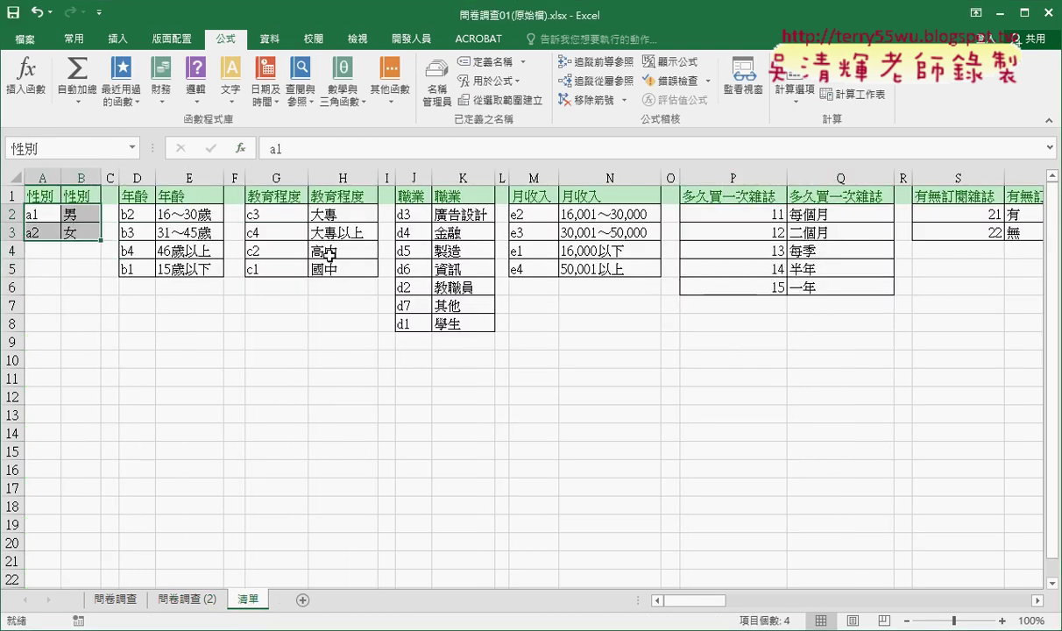
Replace B1 with the named range 性別 as B2's VLOOKUP table array.
left_click(187, 600)
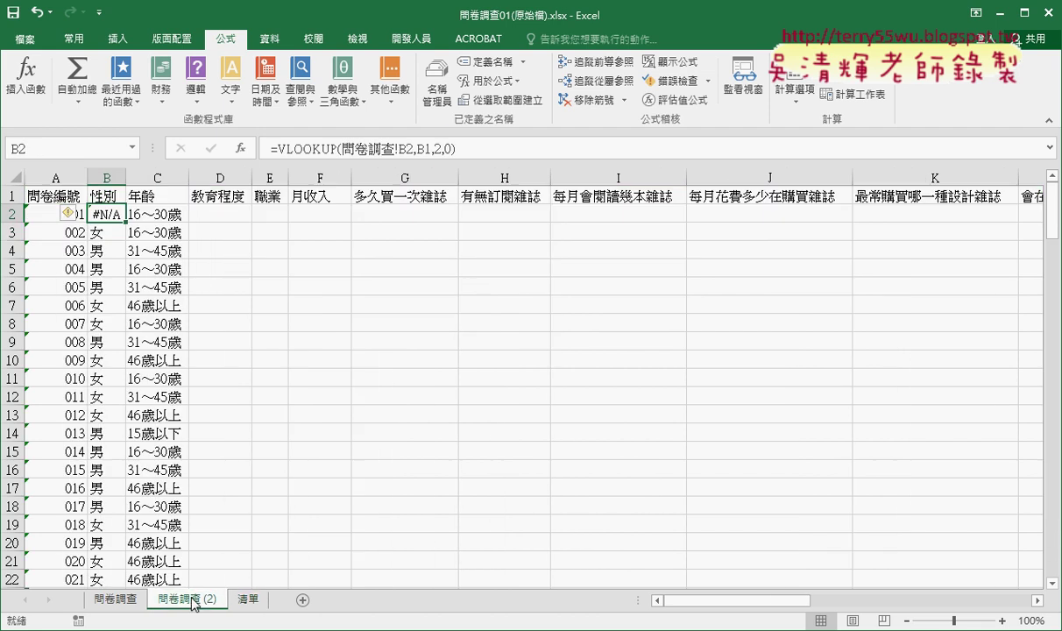
left_click(292, 145)
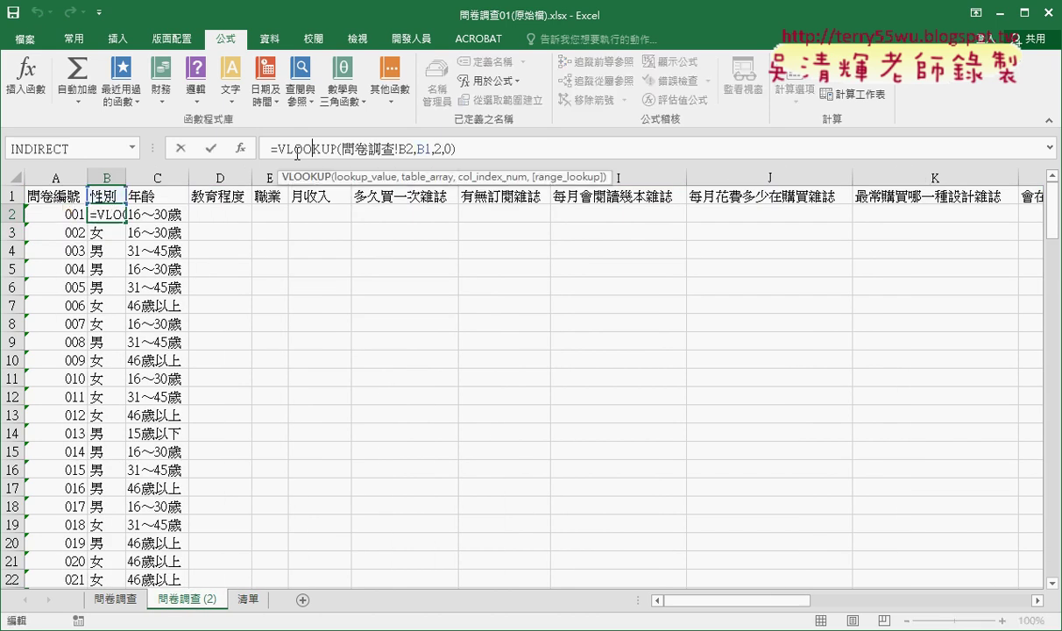
left_click(239, 149)
left_click(506, 265)
key("BackSpace")
key("BackSpace")
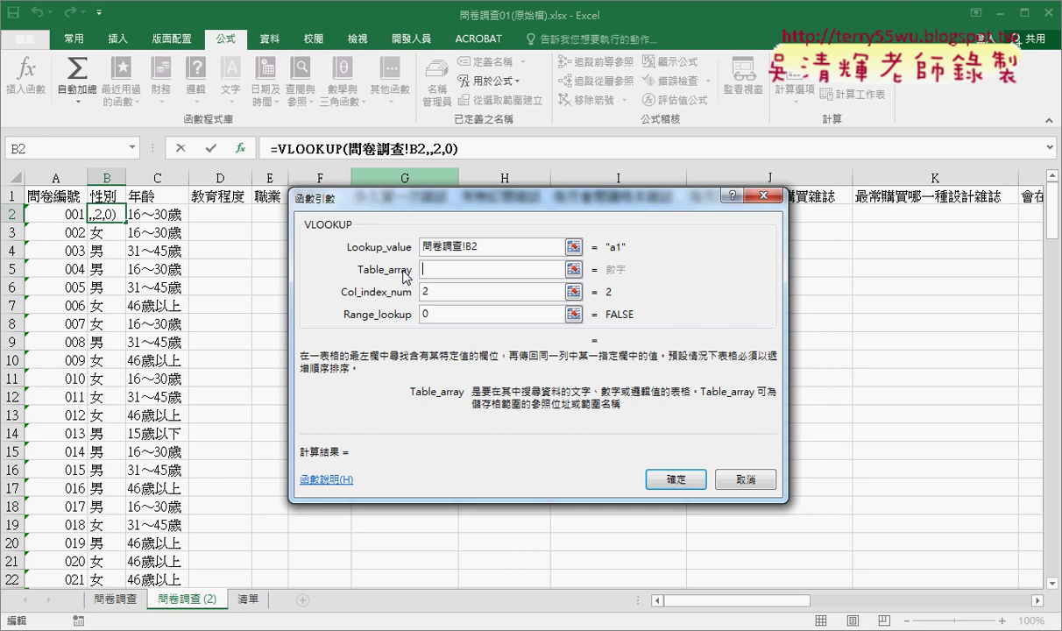
key("F3")
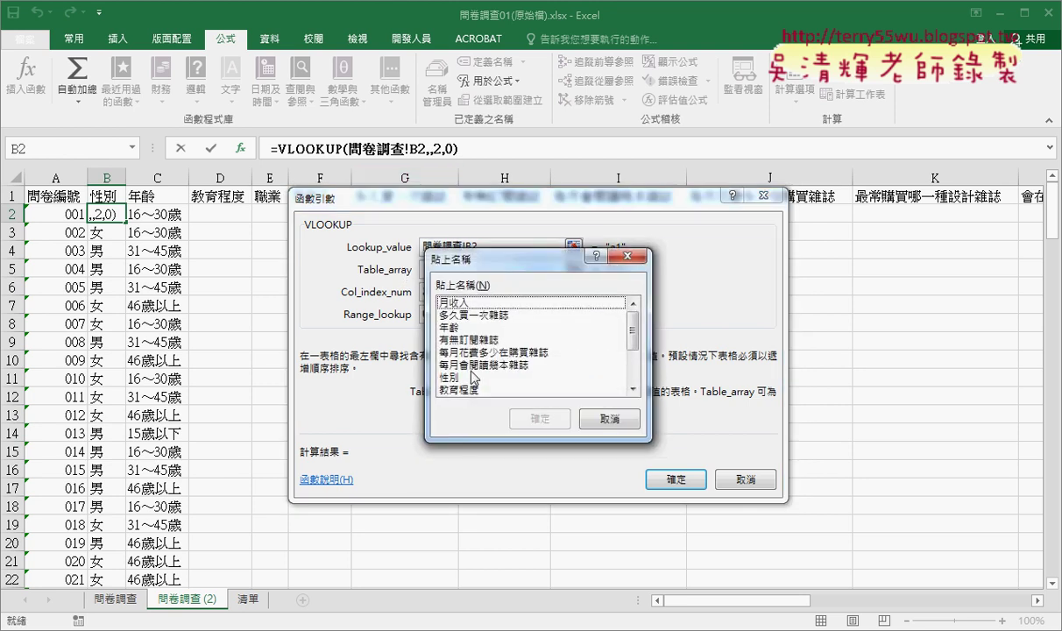
left_click(458, 377)
double_click(460, 378)
left_click(671, 480)
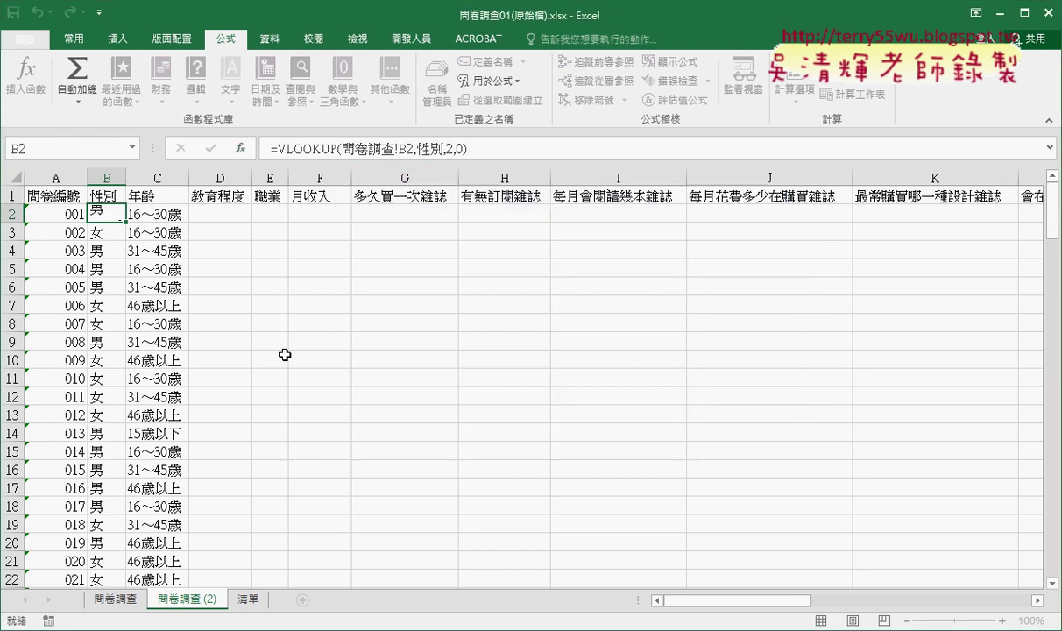
Fill the 性別 formula down column B and review the C2 and B2 formulas.
double_click(121, 225)
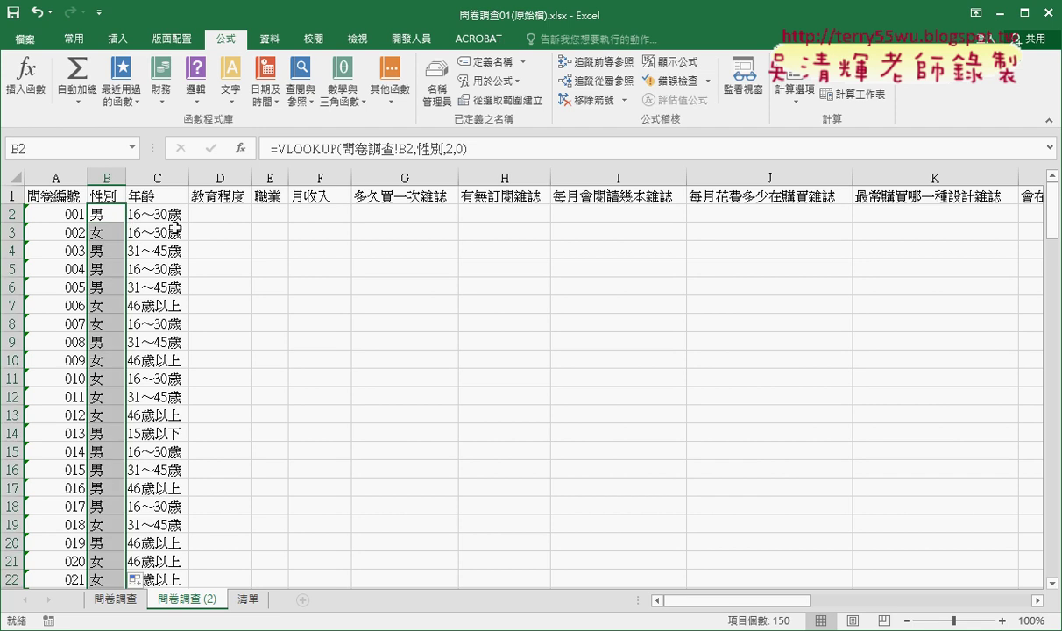
left_click(157, 211)
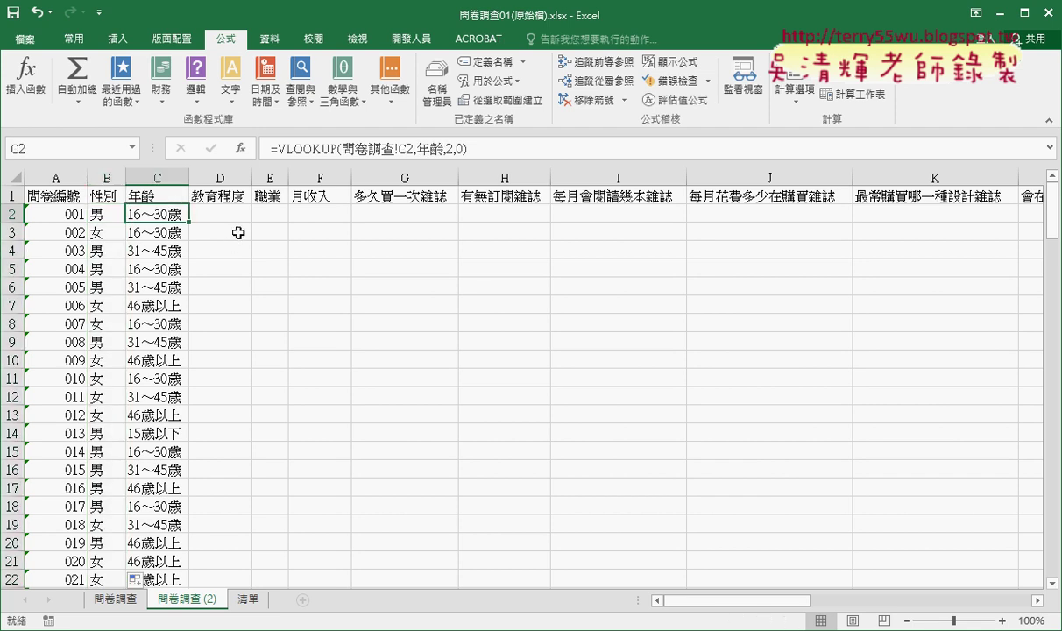
left_click(104, 213)
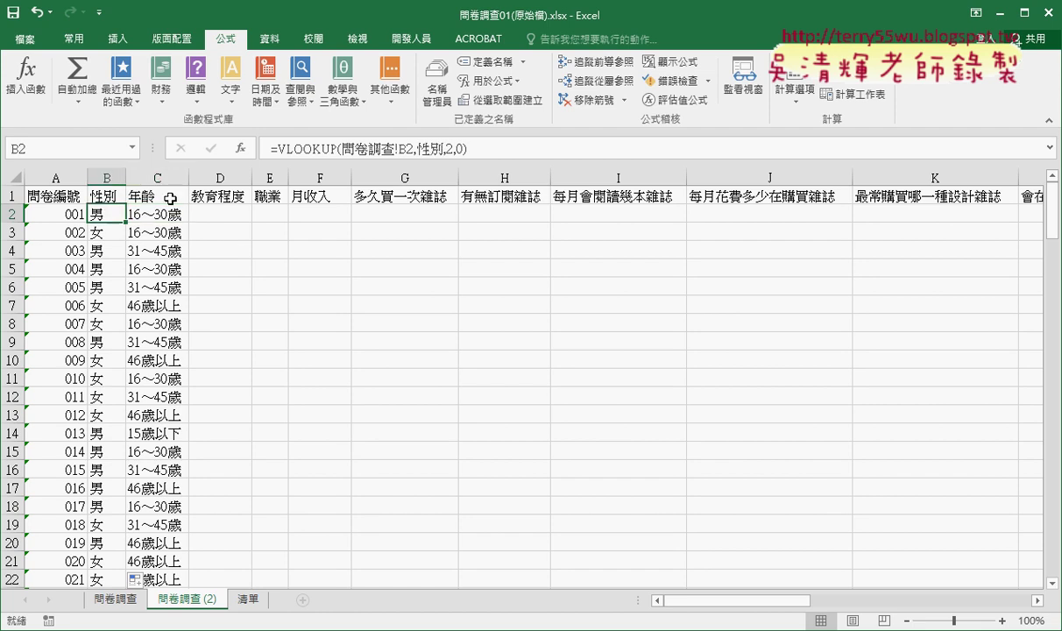